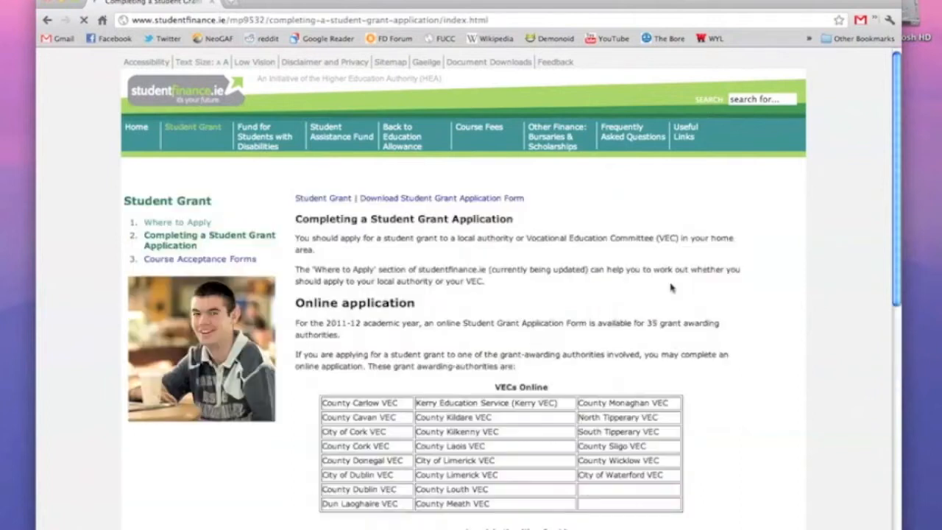
Scroll down and proceed to the Online Student Grant Application login in a new tab.
scroll(671, 288, down, 4)
scroll(671, 287, down, 3)
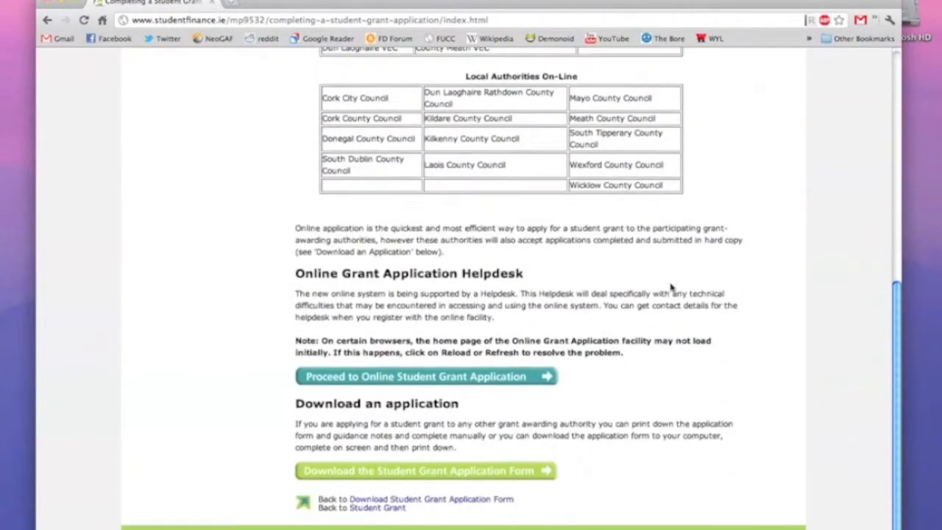
click(519, 371)
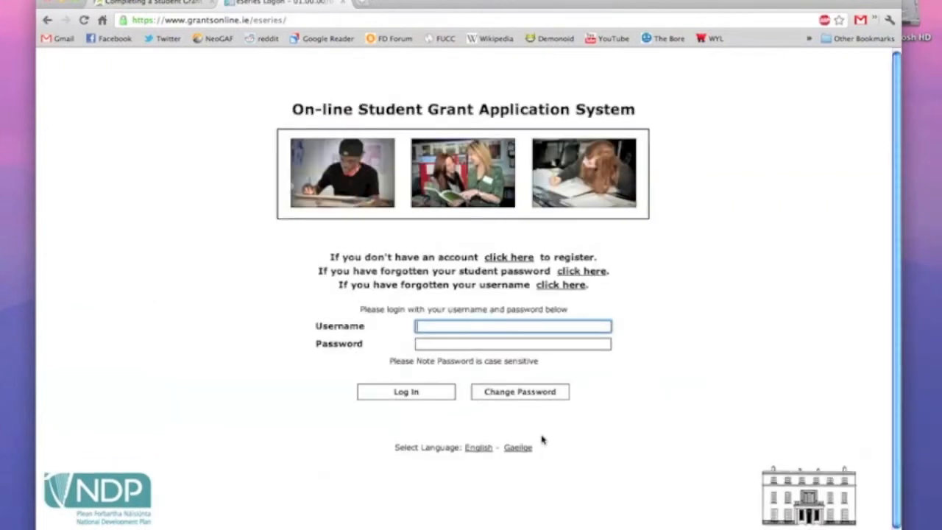
Start a new student registration with the PPS number, title Mr and gender Male.
click(524, 258)
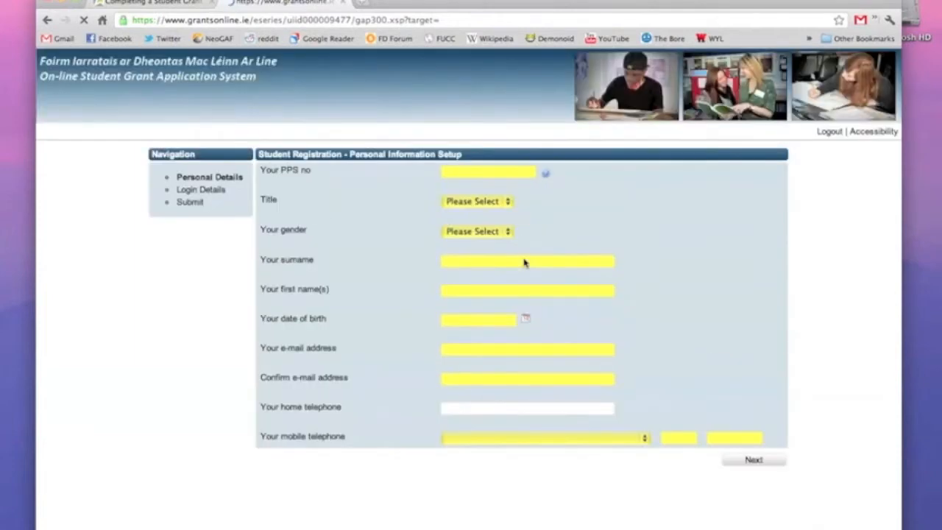
click(497, 173)
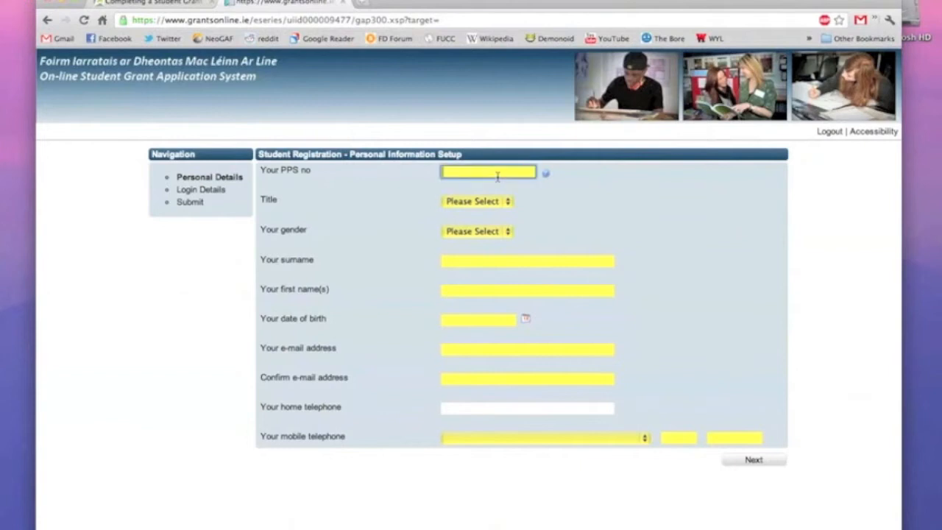
text(1234567T)
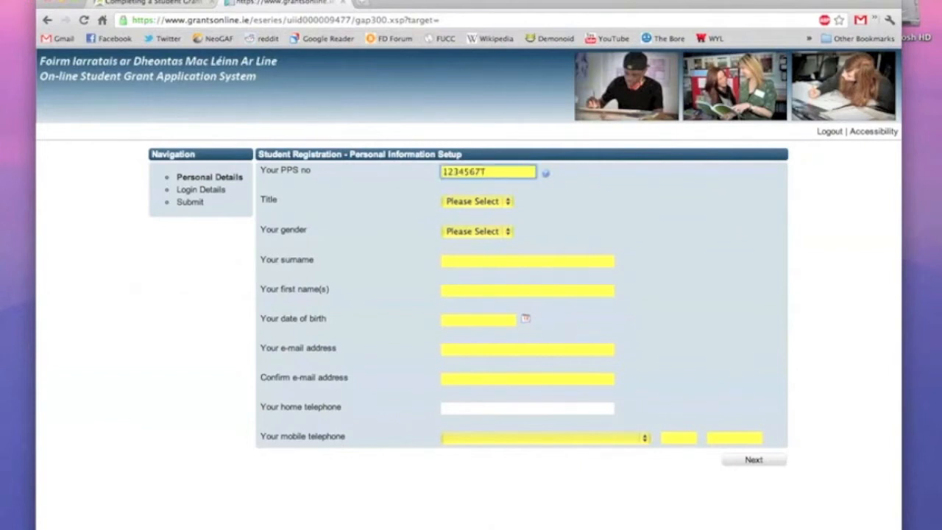
click(507, 201)
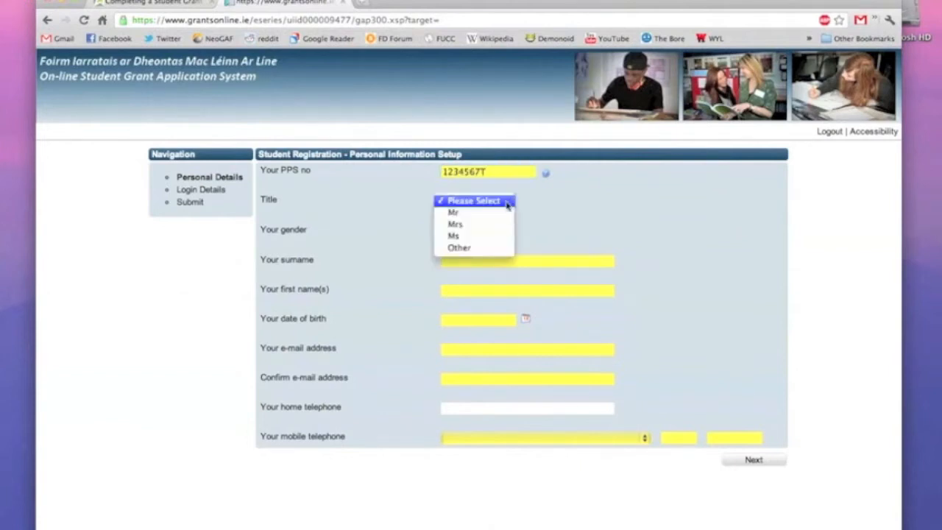
key(Escape)
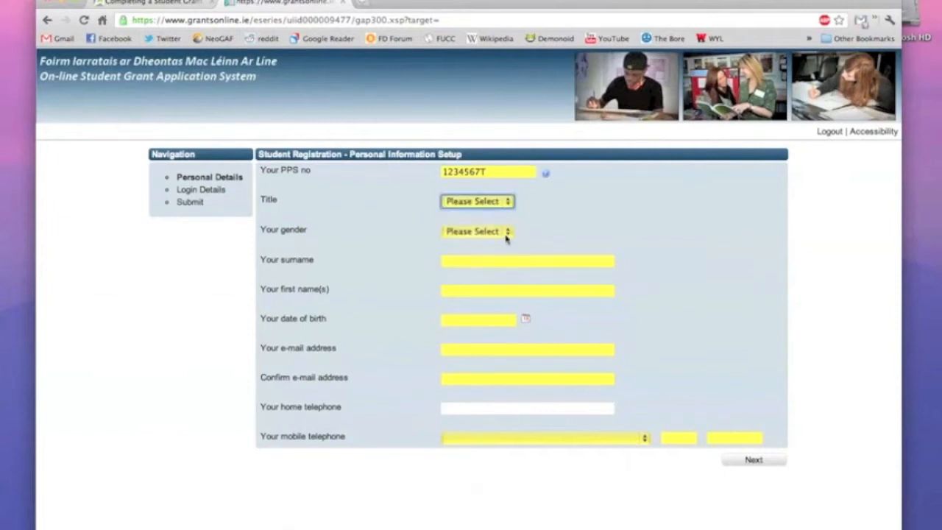
click(506, 236)
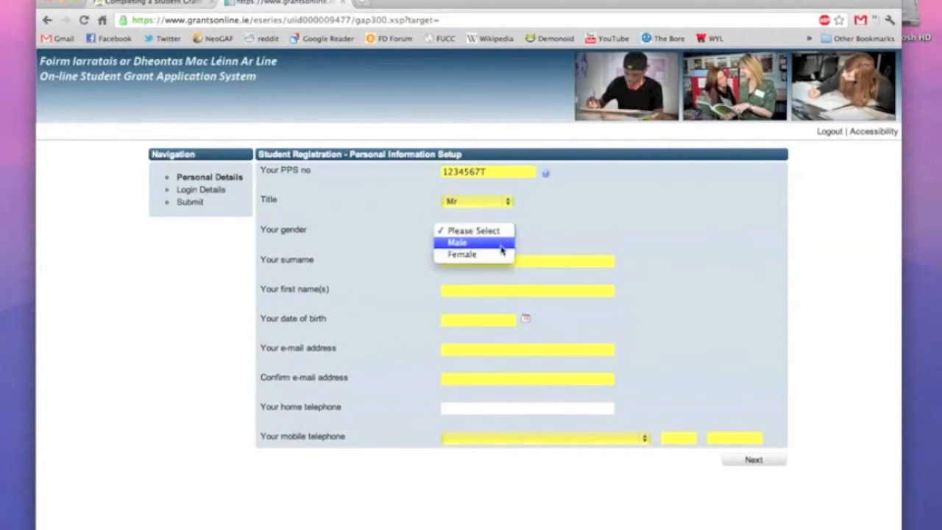
click(501, 248)
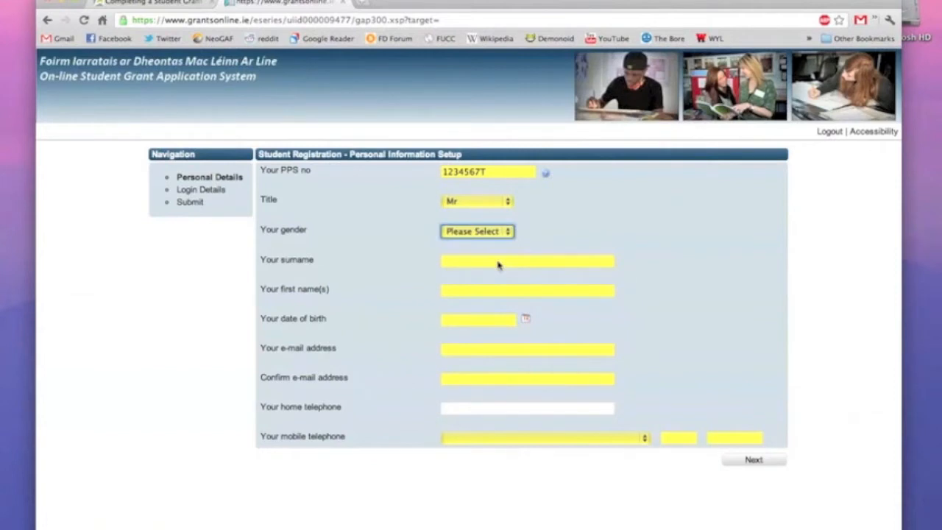
Enter the student's surname, first name and date of birth.
click(491, 261)
text(Mitchell)
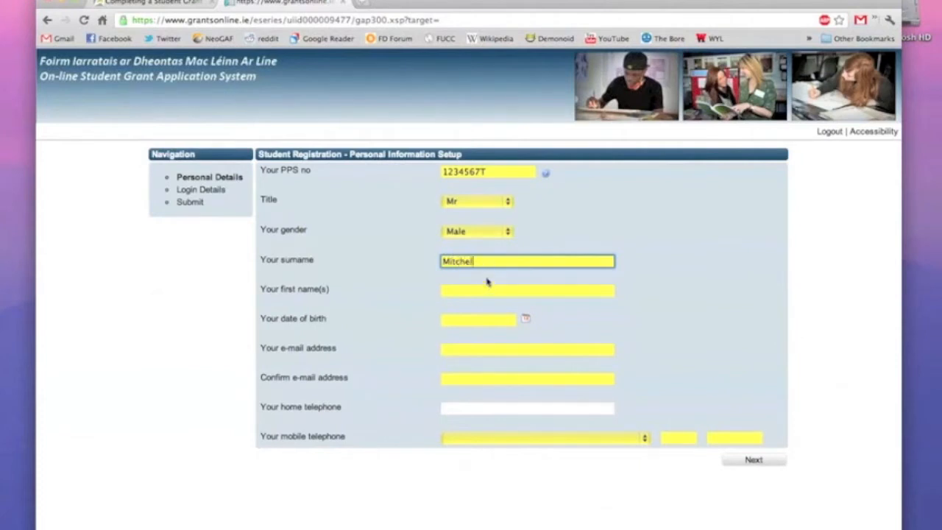
click(483, 292)
text(Grant)
click(483, 320)
text(24/)
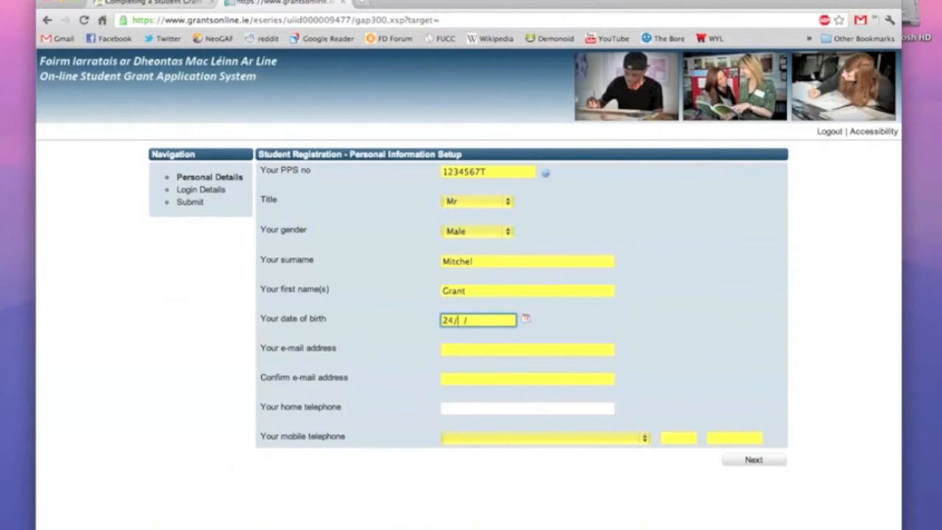
text(03/1987)
Enter and confirm the student's e-mail address, then the home telephone number.
click(447, 349)
click(447, 379)
click(452, 408)
text(0214555555)
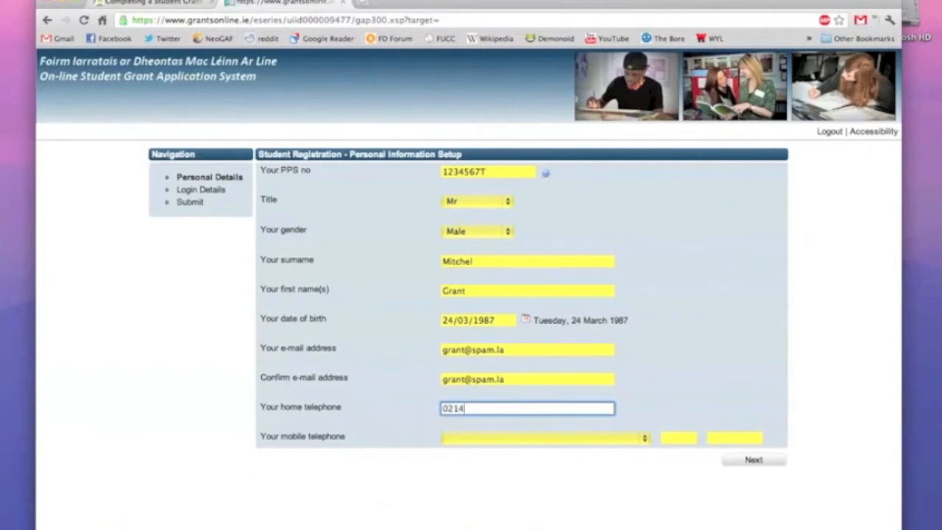
Give the mobile number with country code Ireland [353] and its prefix, then continue.
click(456, 439)
click(460, 448)
click(676, 437)
text(087)
click(718, 442)
text(5555555)
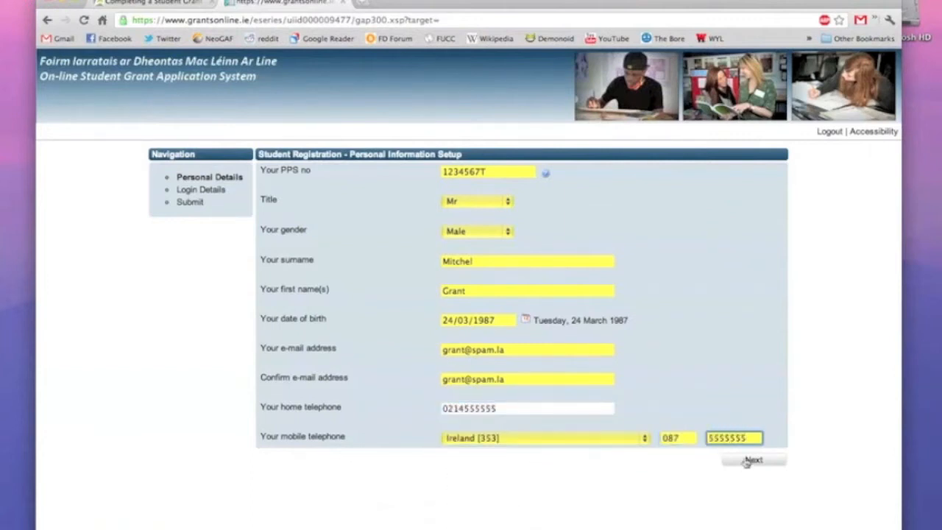
click(747, 461)
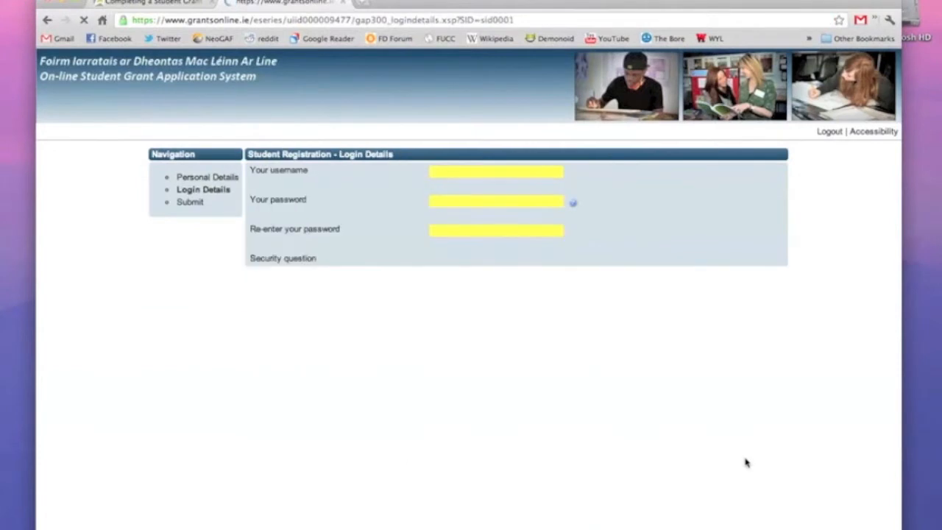
Enter a username and type the account password twice.
click(535, 174)
text(u)
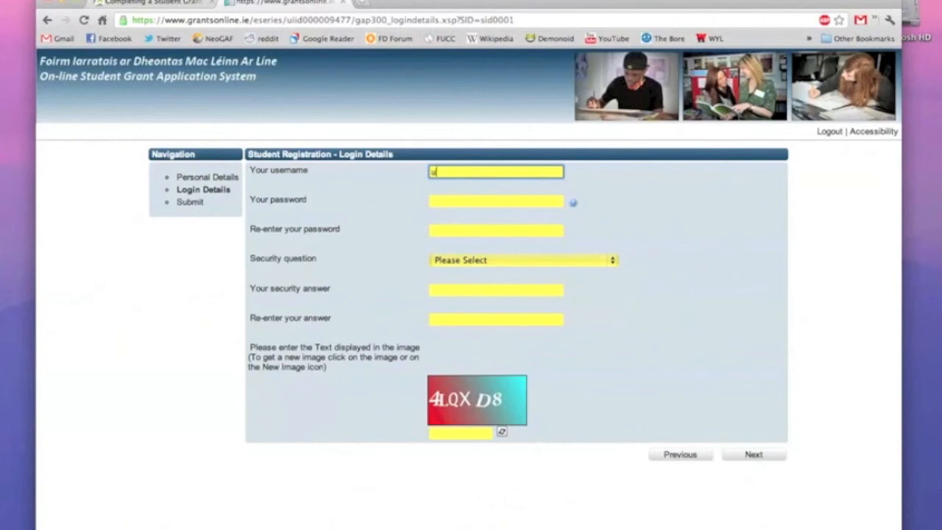
text(ccwelfare11)
click(530, 200)
text(*****)
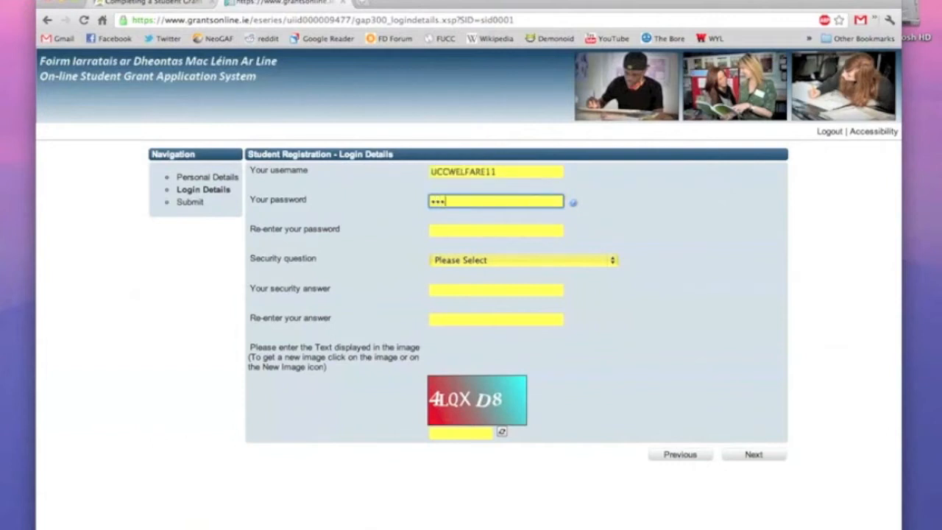
text(***)
click(522, 229)
text(*****)
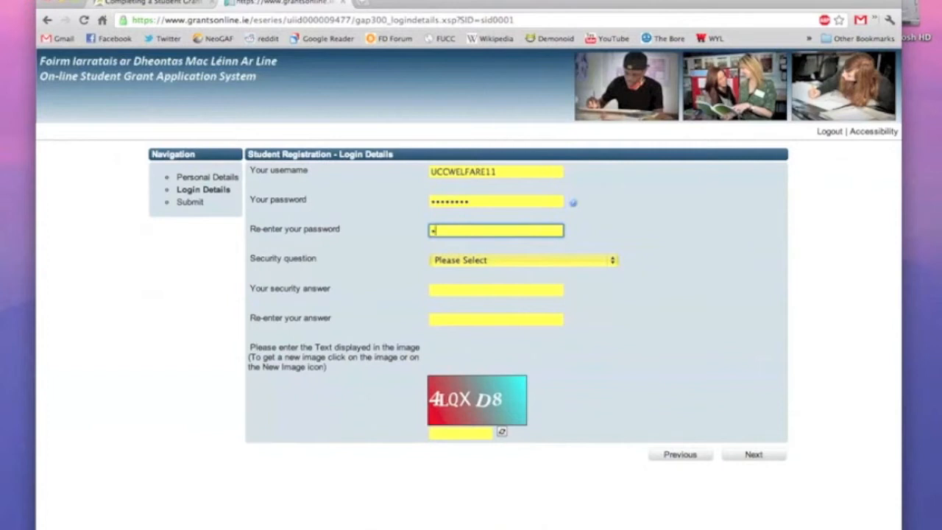
text(*)
Choose the mother's maiden name security question, answer it twice, enter the image verification text, and continue.
click(612, 261)
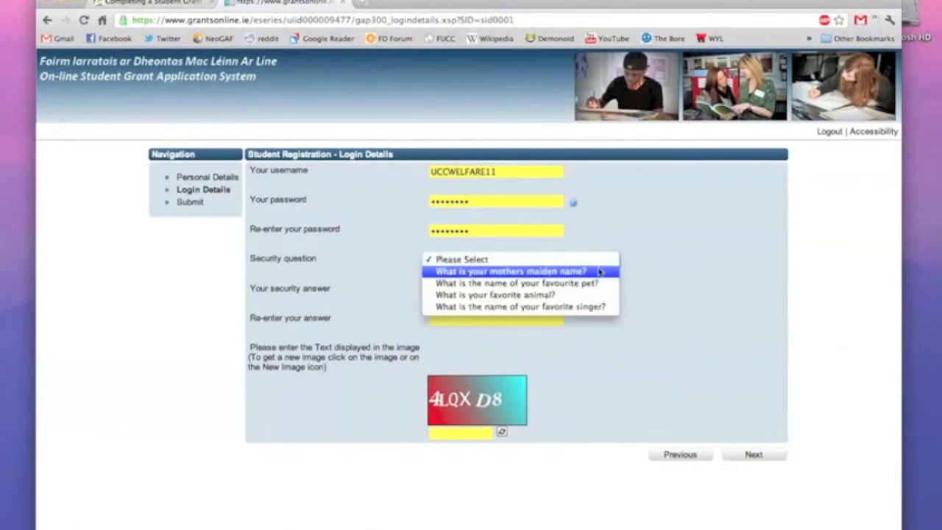
click(568, 271)
click(538, 291)
text(••••••)
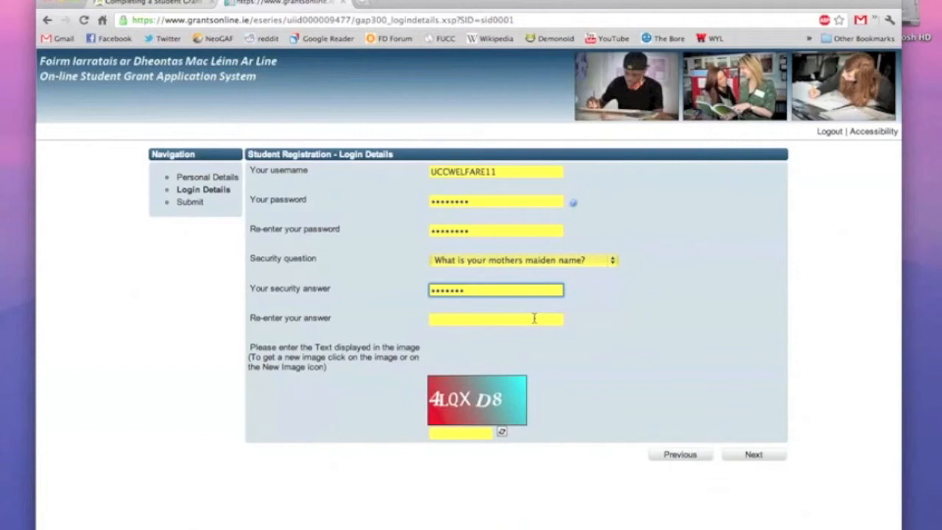
click(534, 318)
text(••••••)
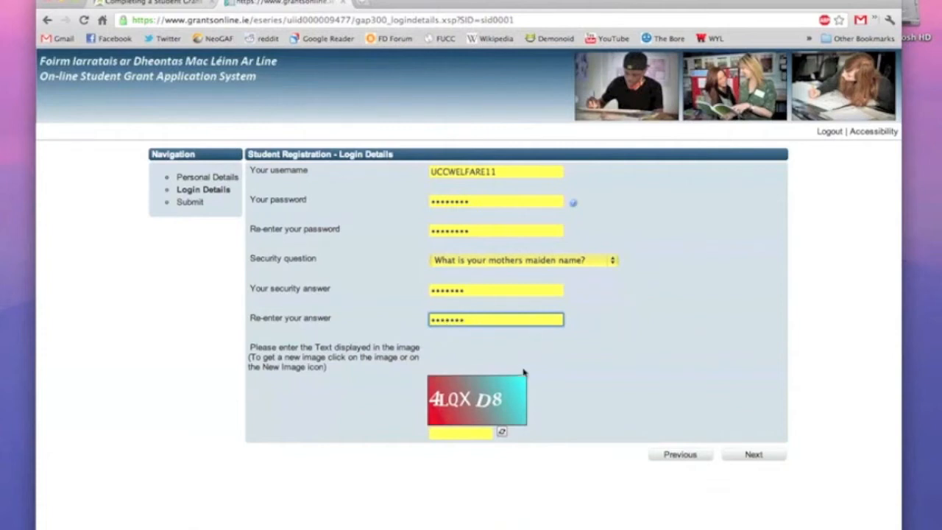
click(476, 434)
text(4lqxd8)
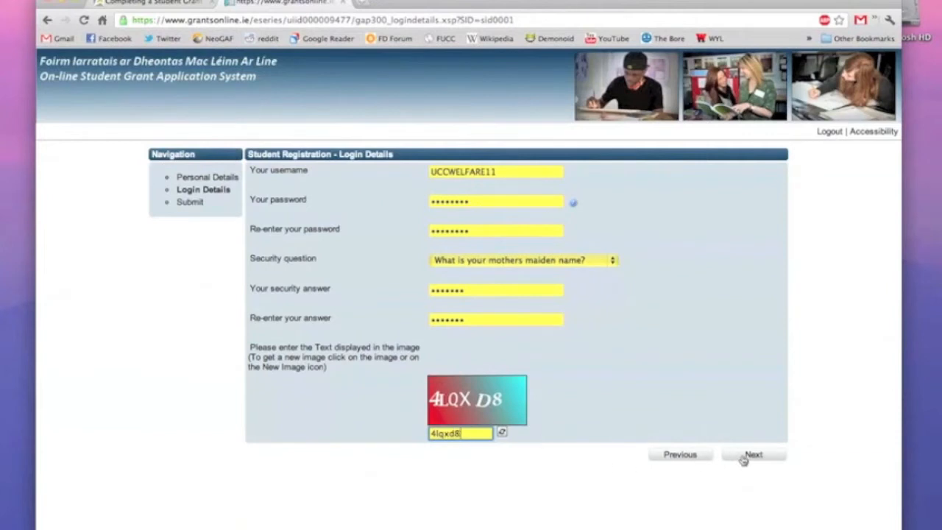
click(744, 458)
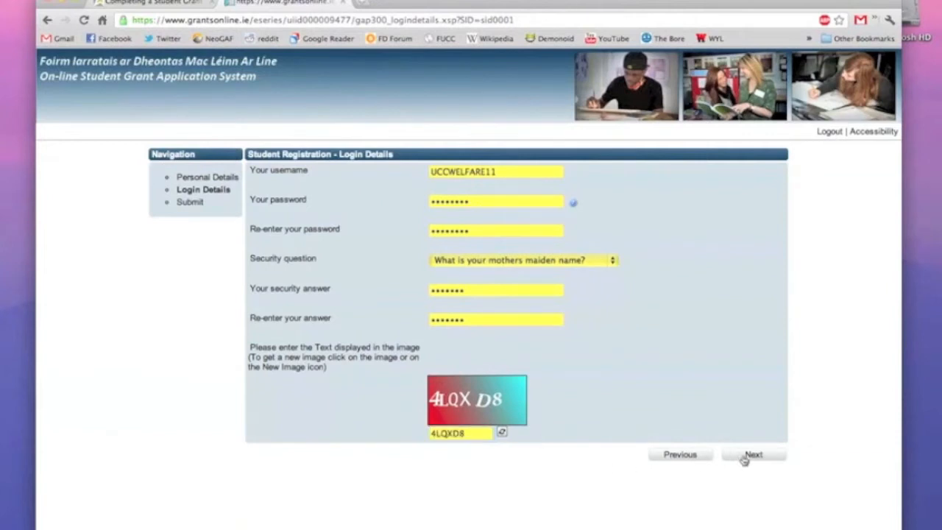
click(745, 458)
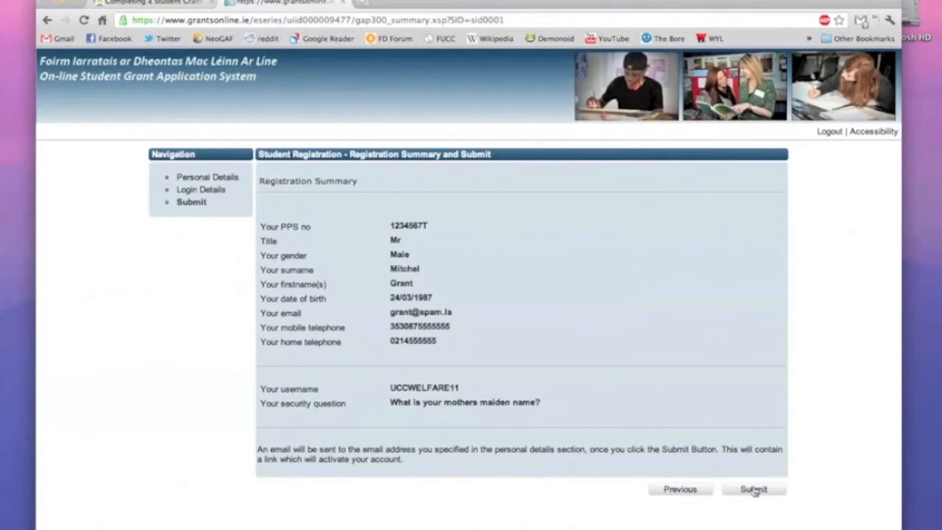
Submit the registration and return to the login page's username field.
click(753, 489)
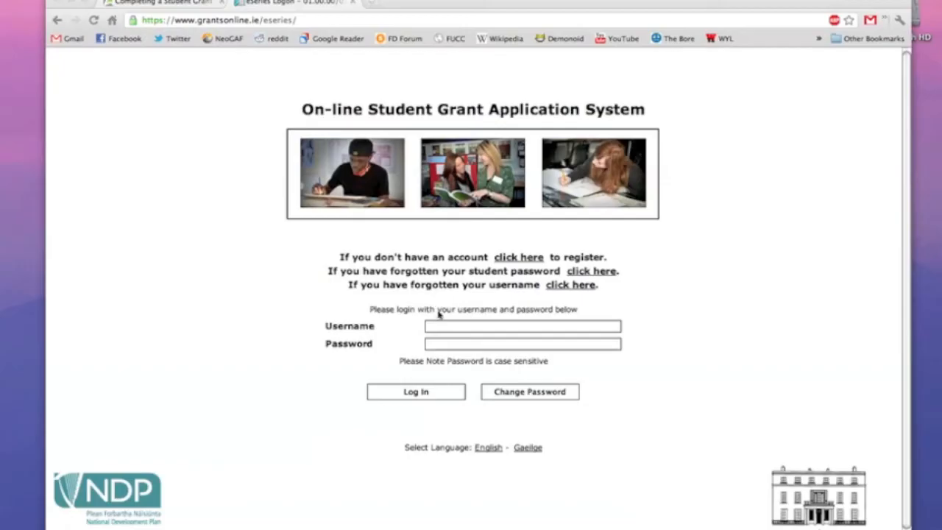
click(440, 325)
Log in with the new username and password and start a new grant application.
text(uccsuw)
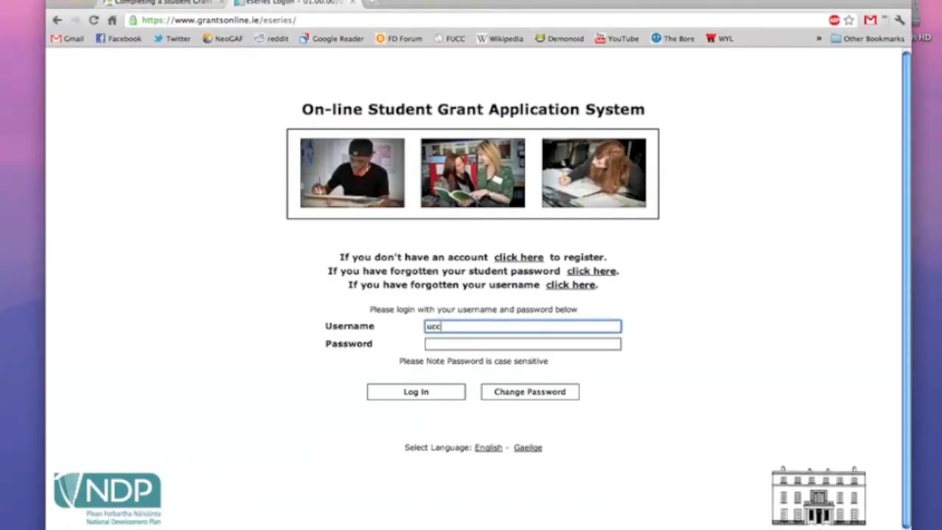
text(elfare11)
key(Tab)
text(••••••••)
click(434, 391)
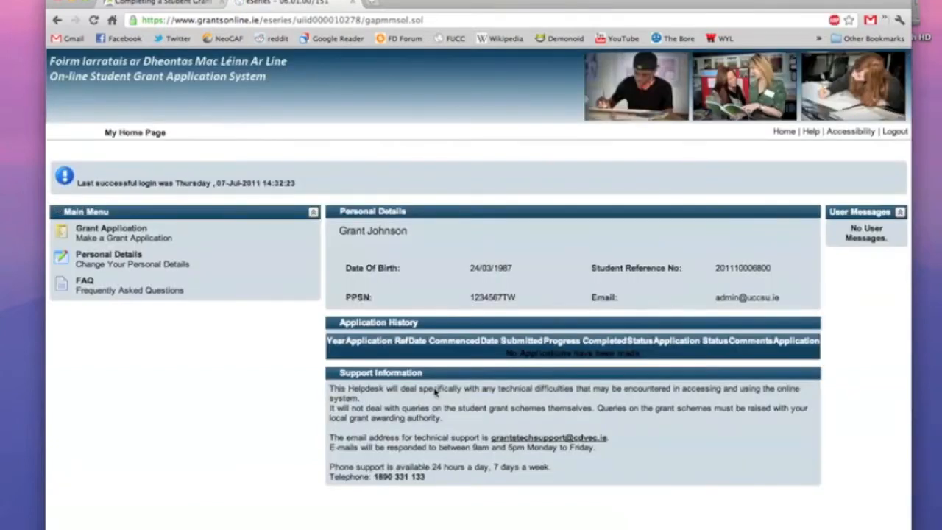
click(144, 237)
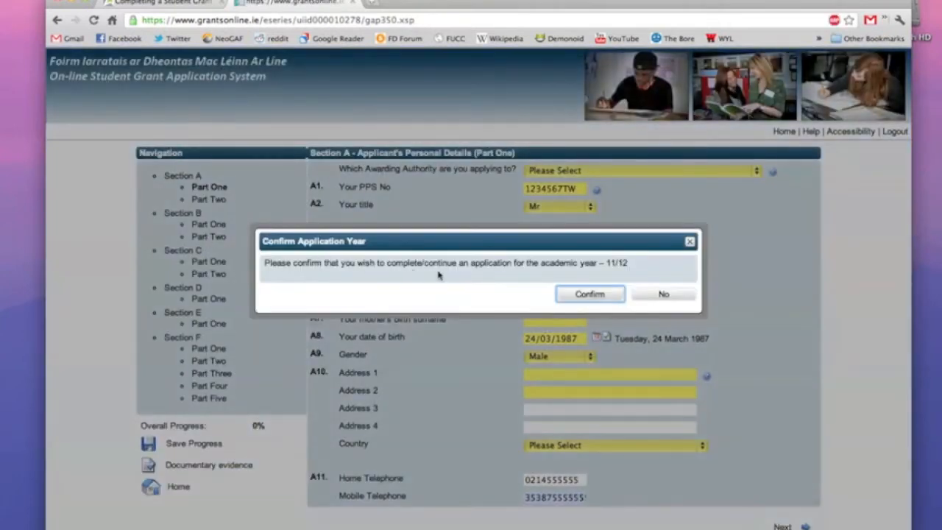
Confirm the 11/12 academic year and enter the birth-certificate names and mother's birth surname.
click(574, 295)
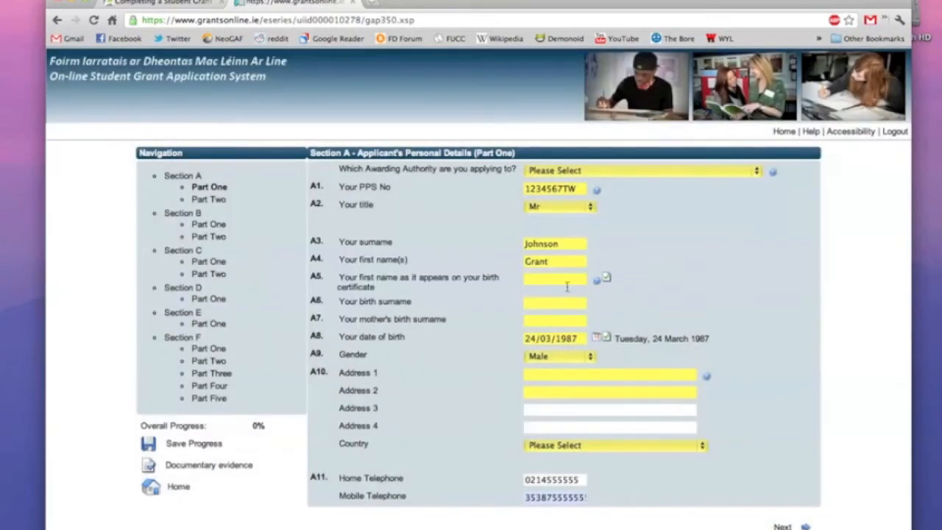
click(562, 280)
key(Tab)
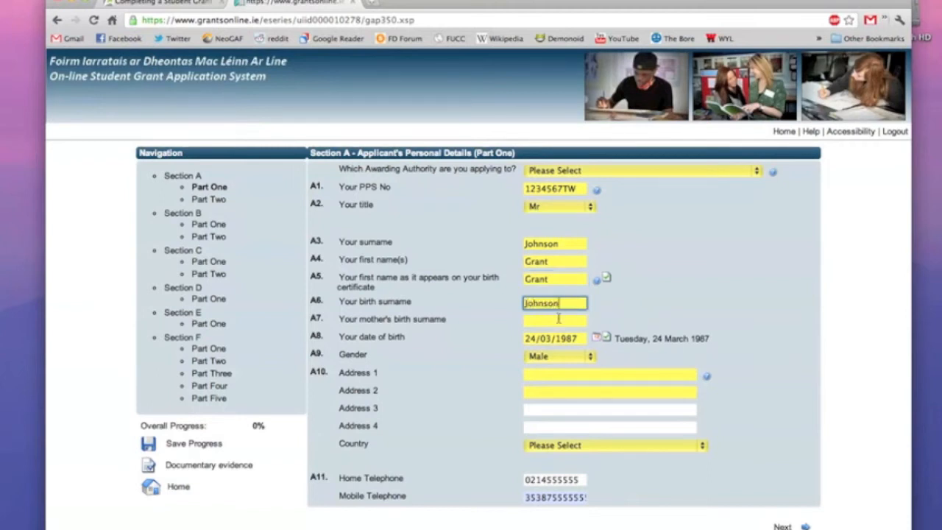
key(Tab)
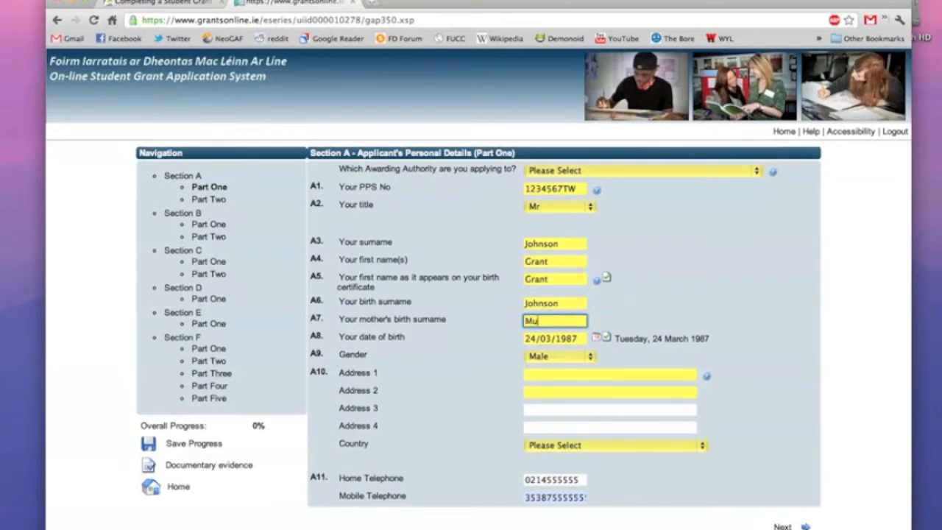
Enter the two address lines with country Ireland and county Cork.
click(553, 373)
text(123)
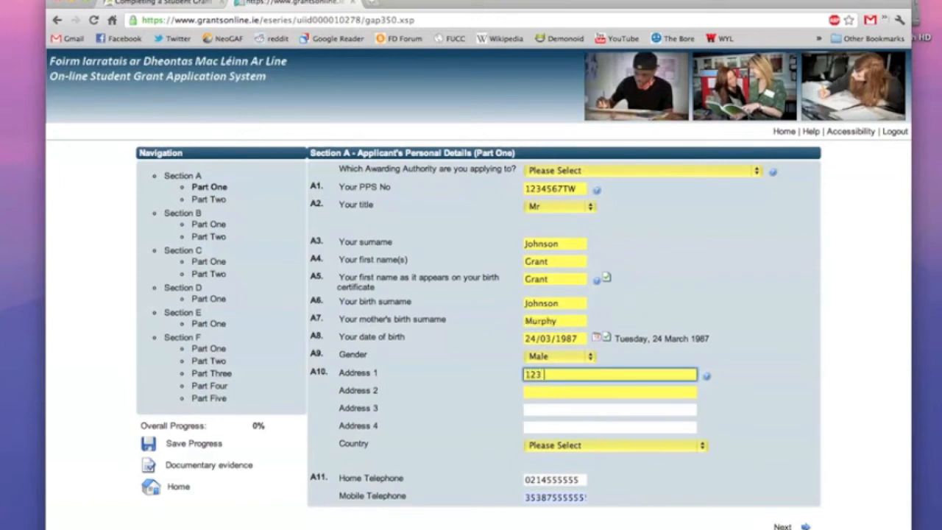
text( Fake Street)
click(547, 388)
text(Fake T)
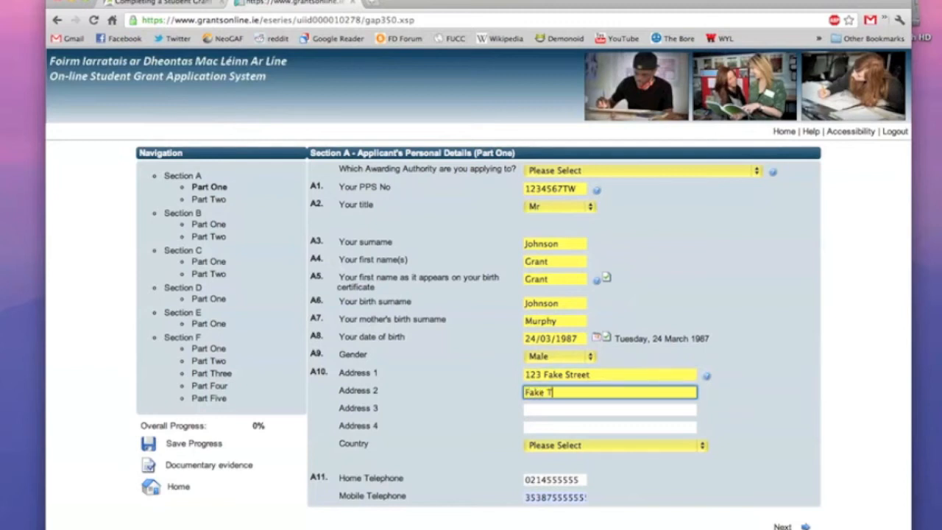
text(own)
click(544, 448)
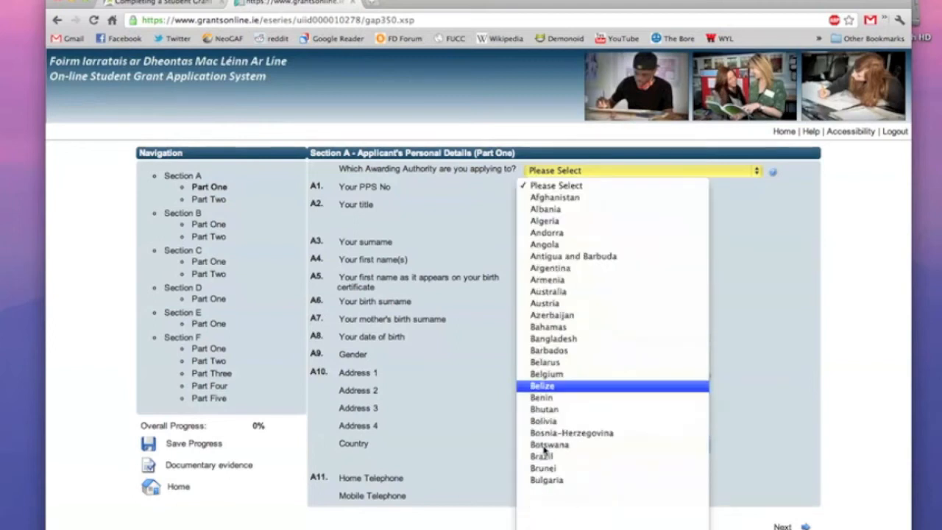
scroll(545, 445, down, 15)
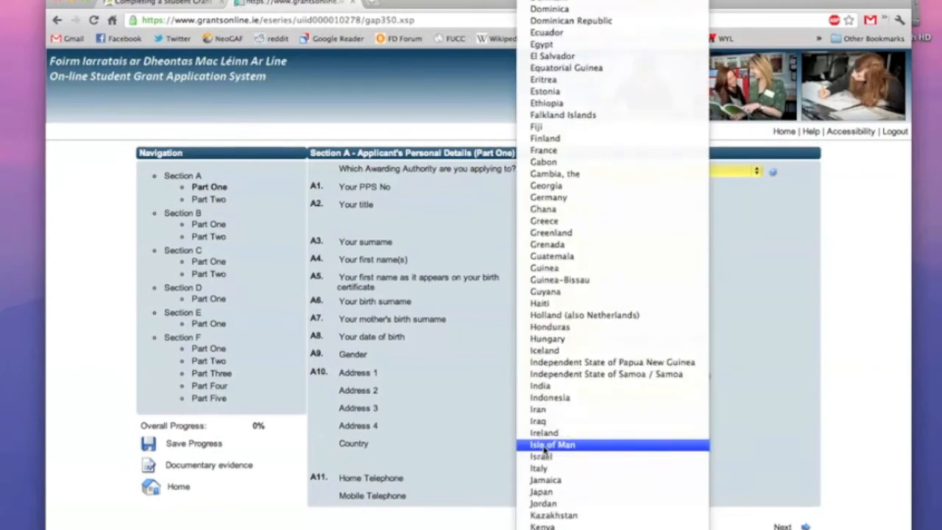
click(544, 437)
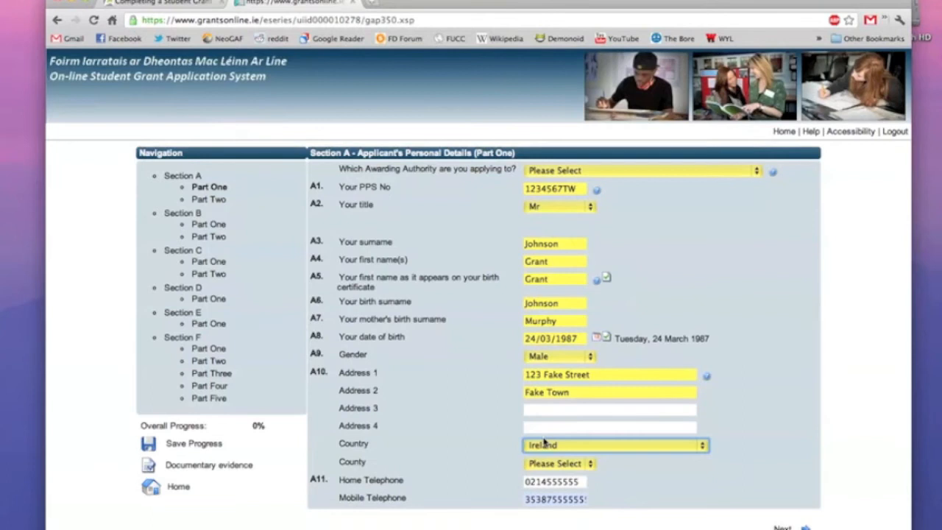
click(544, 464)
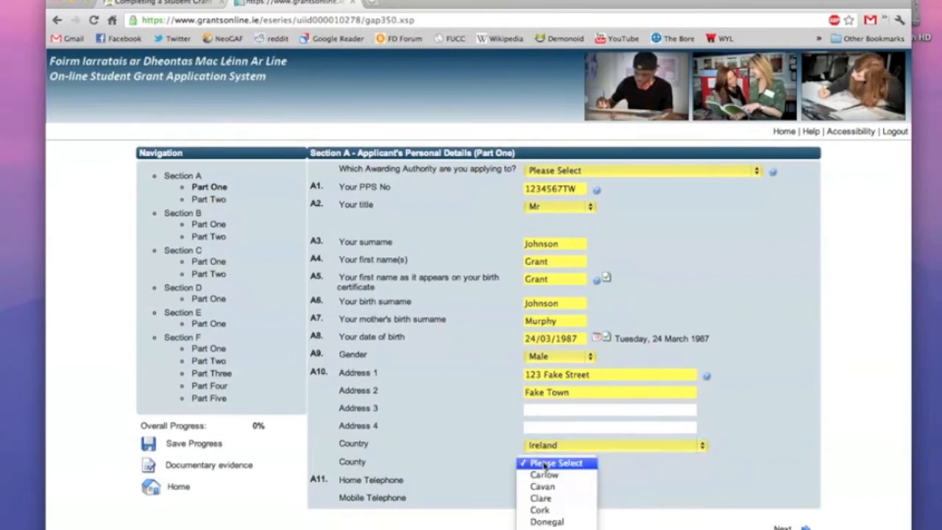
click(542, 508)
click(617, 493)
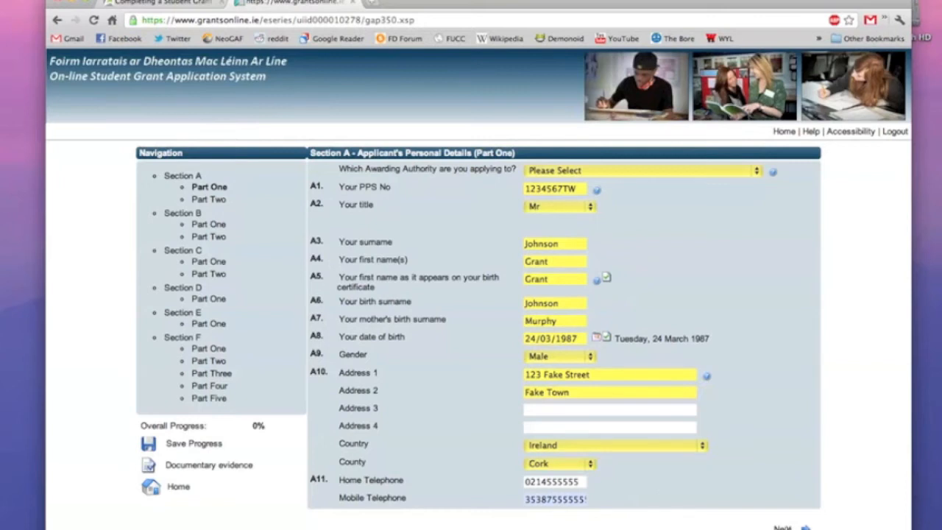
Dismiss the missing-authority warning, choose Cork City Council as awarding authority, and continue.
click(805, 527)
click(586, 307)
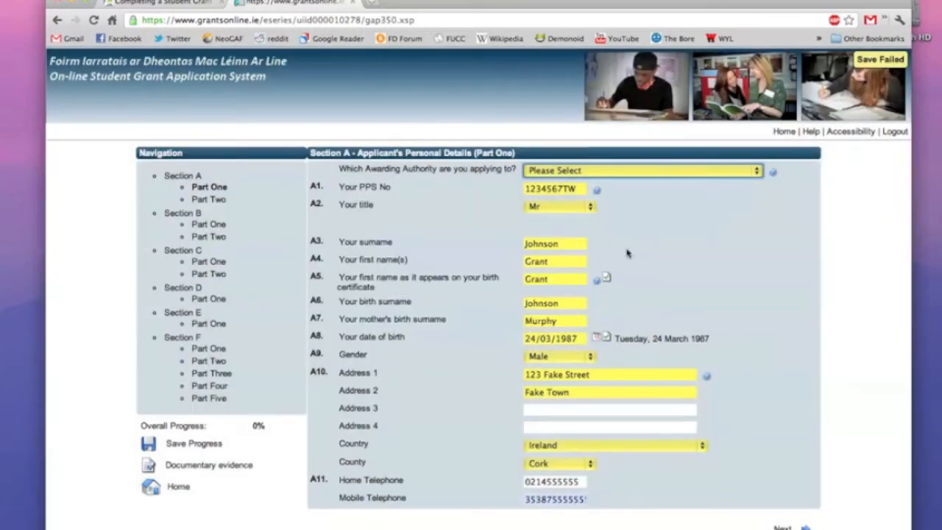
click(643, 175)
click(604, 229)
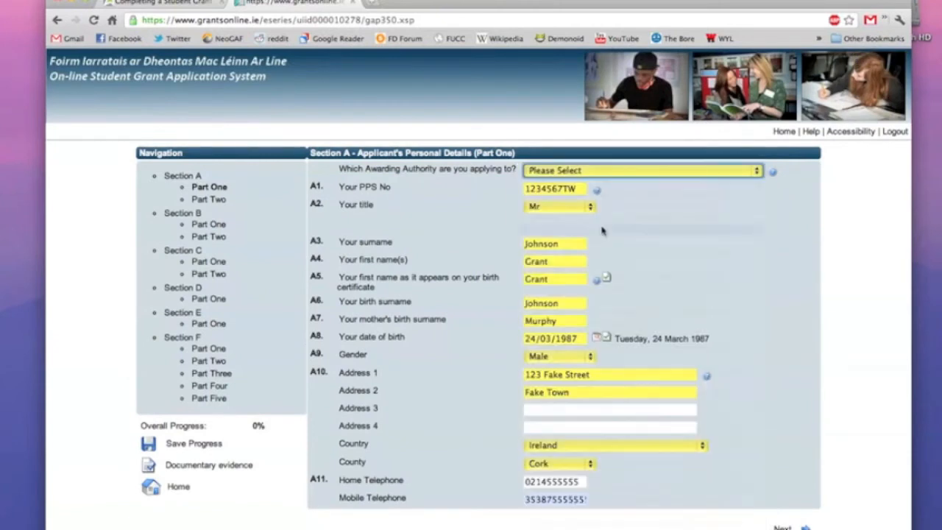
click(805, 528)
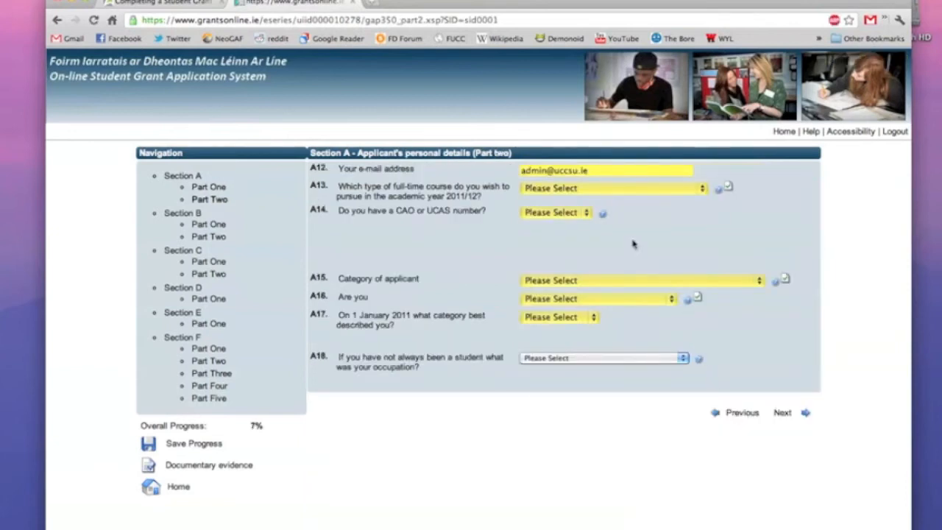
Choose Honours bachelor degree Level 8, answer Yes to A14, and enter the CAO number.
click(614, 190)
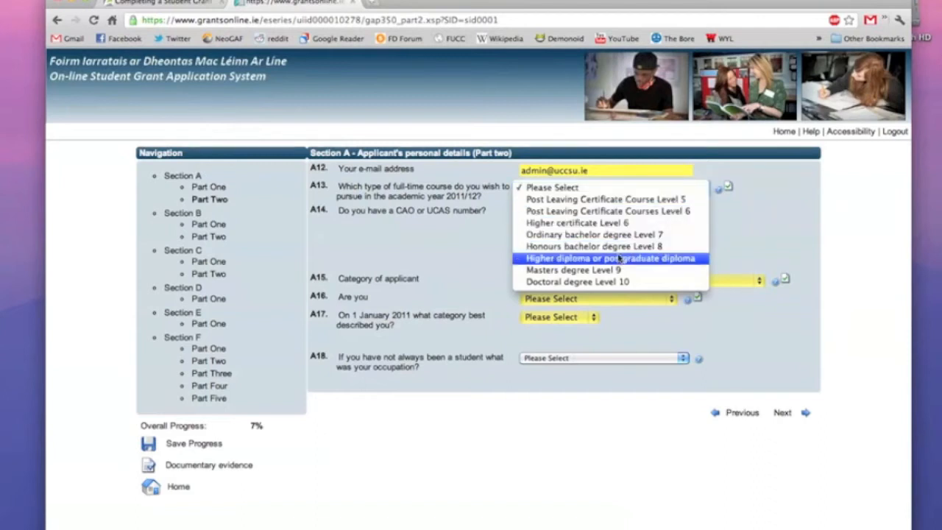
click(618, 249)
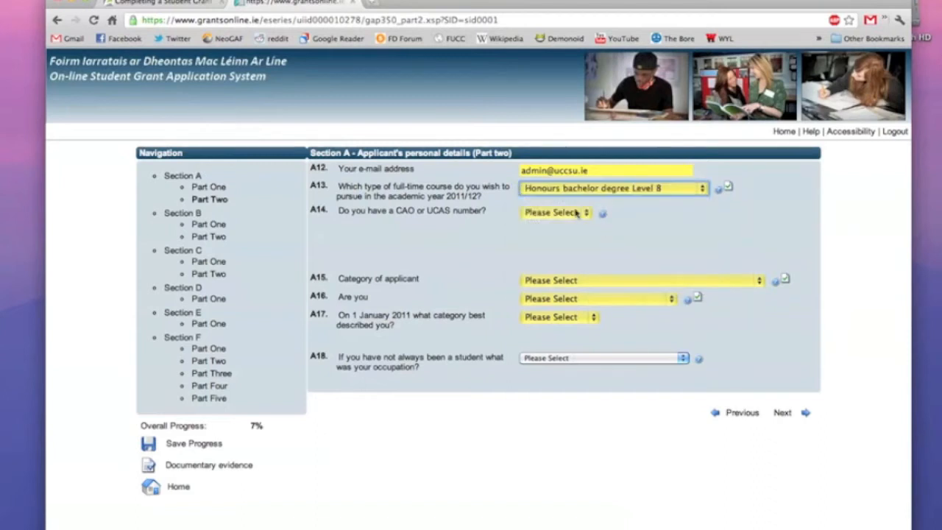
click(577, 214)
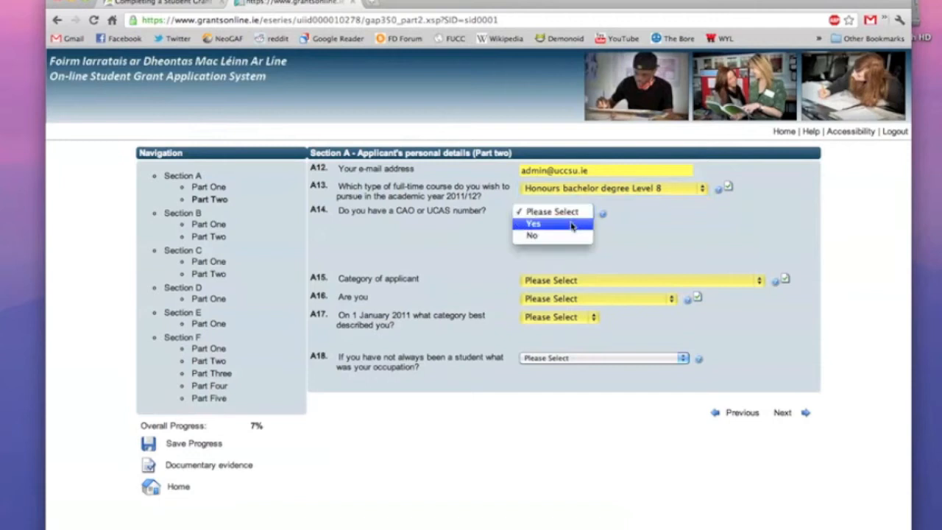
click(573, 224)
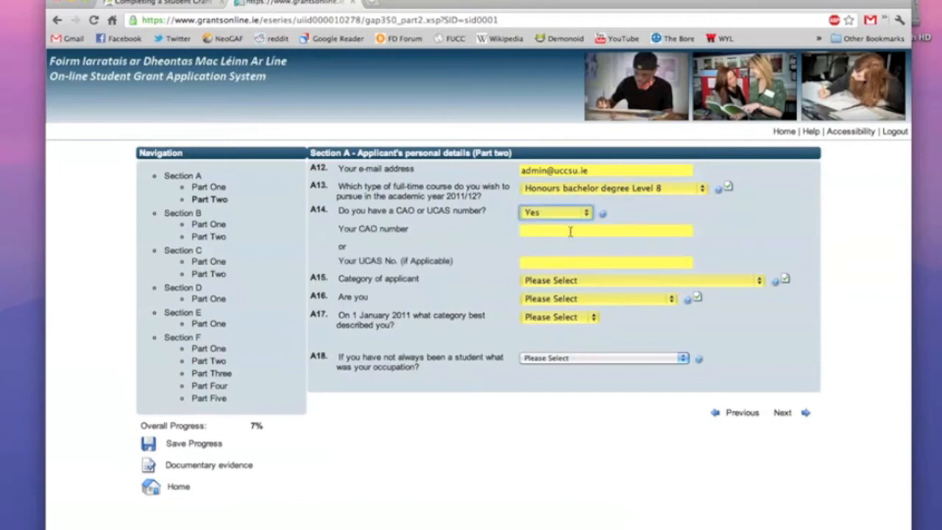
click(570, 232)
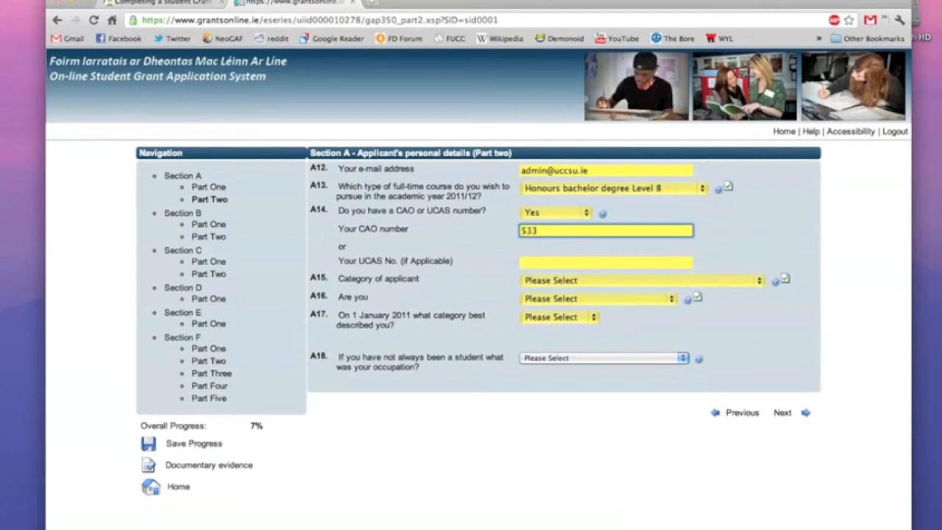
Mark the applicant as a dependent, single student in January 2011, leave occupation blank, and continue.
click(573, 280)
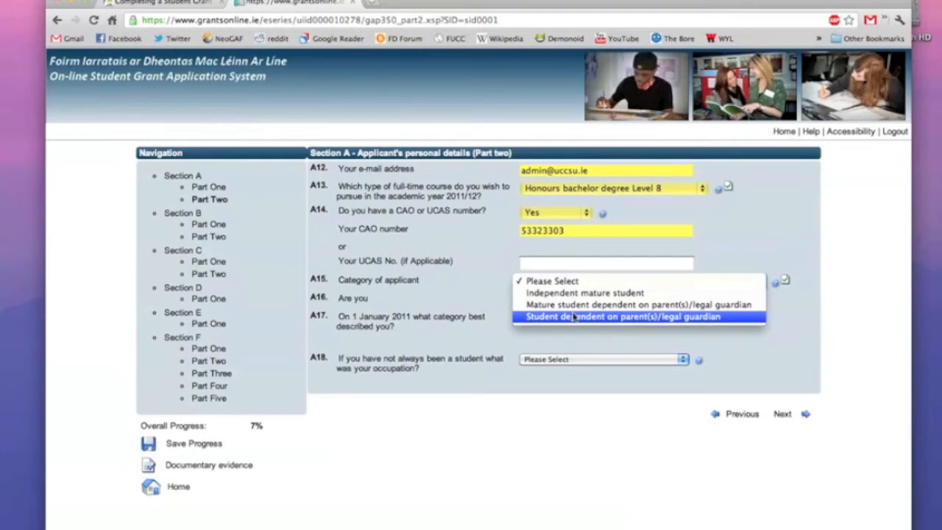
click(573, 316)
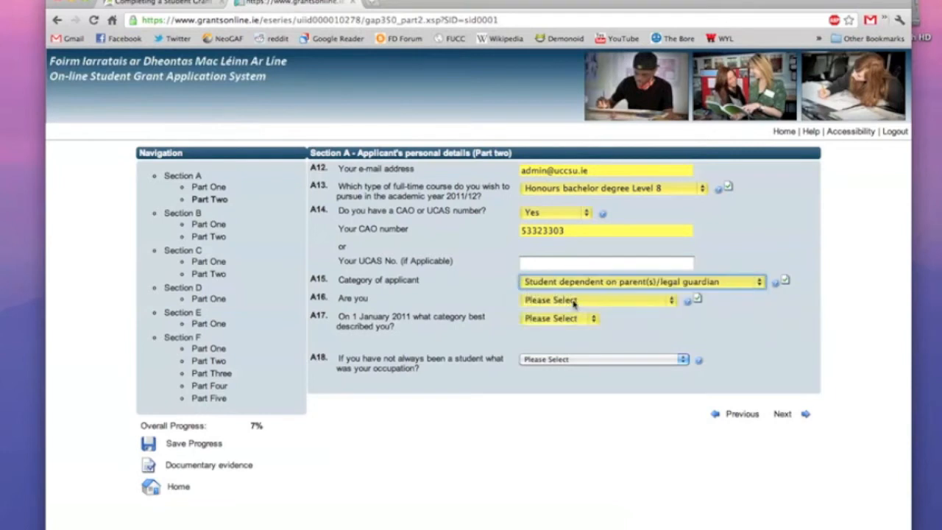
click(573, 303)
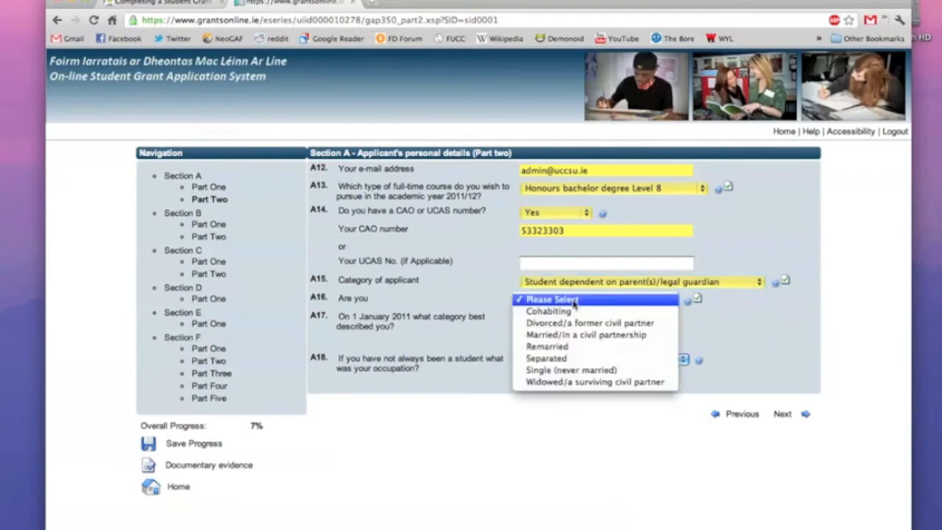
click(566, 375)
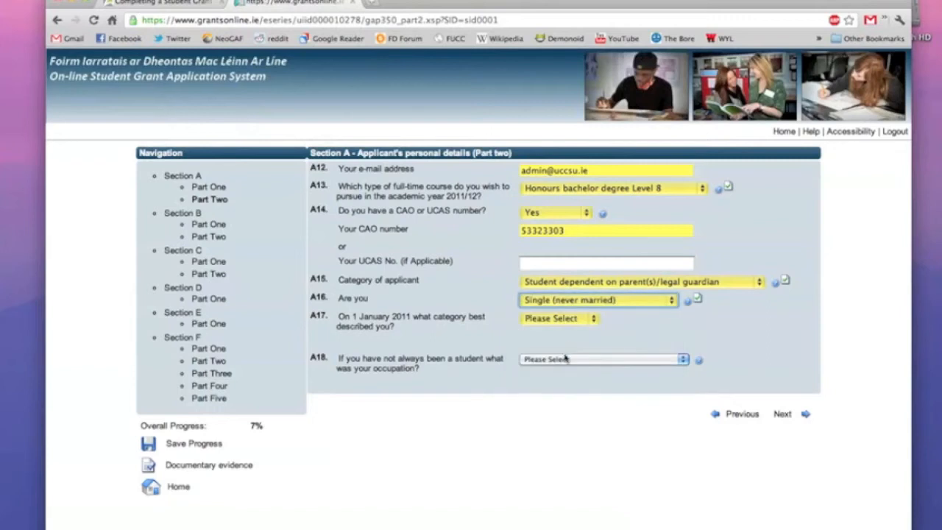
click(562, 320)
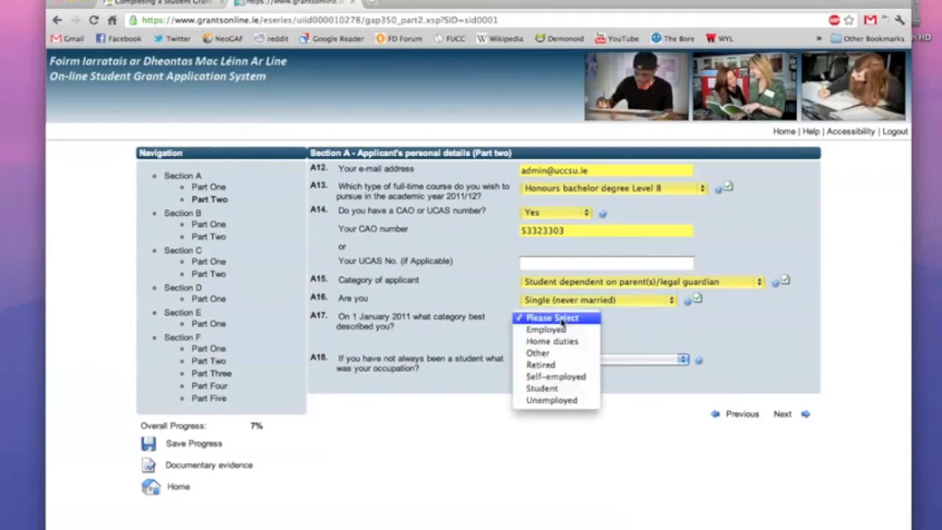
click(558, 388)
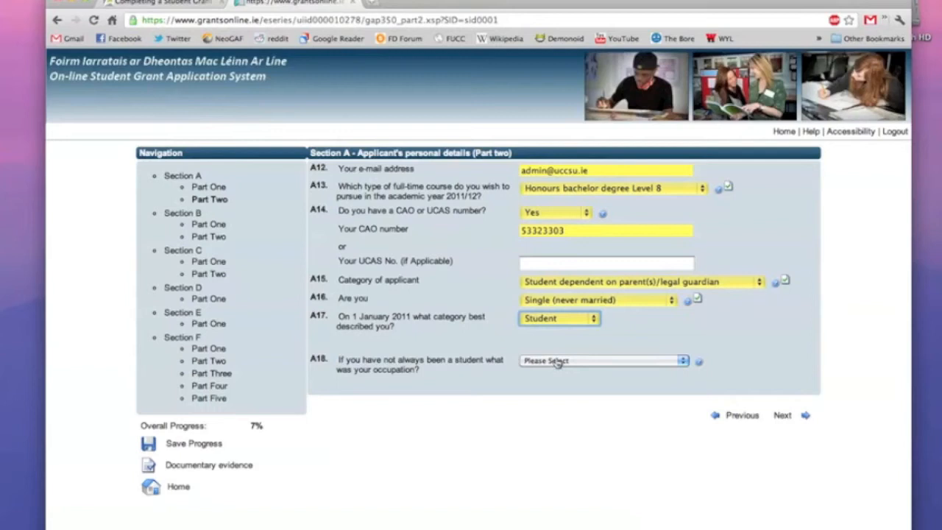
click(558, 362)
click(558, 362)
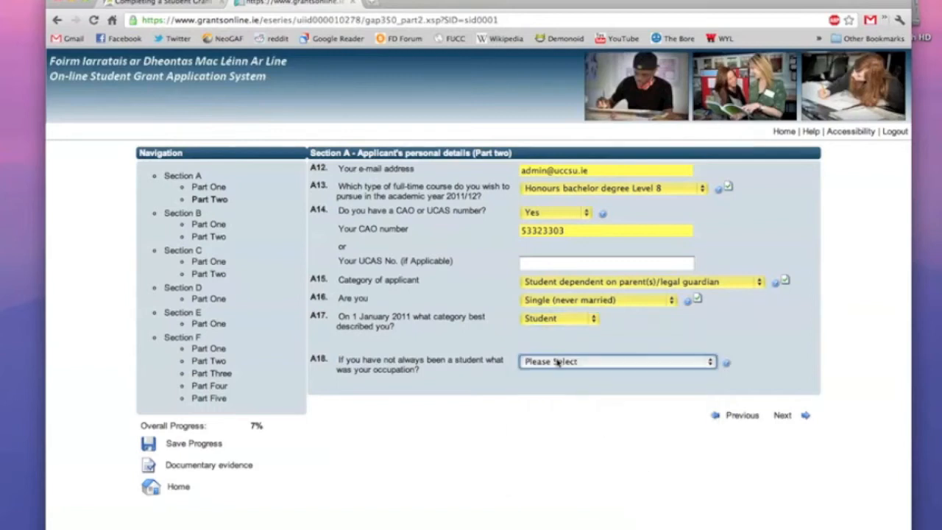
click(796, 415)
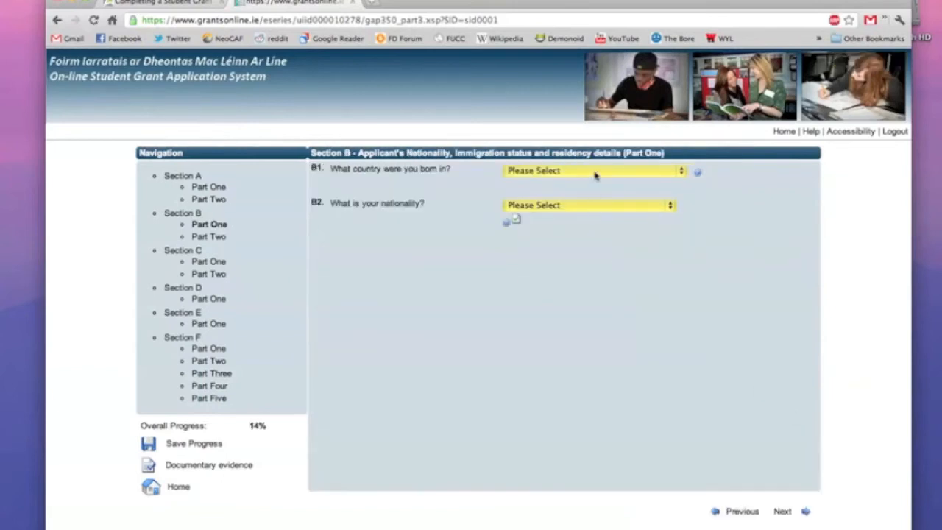
Set birth country Ireland, county Cork and nationality Irish, then continue to Part Two.
click(595, 171)
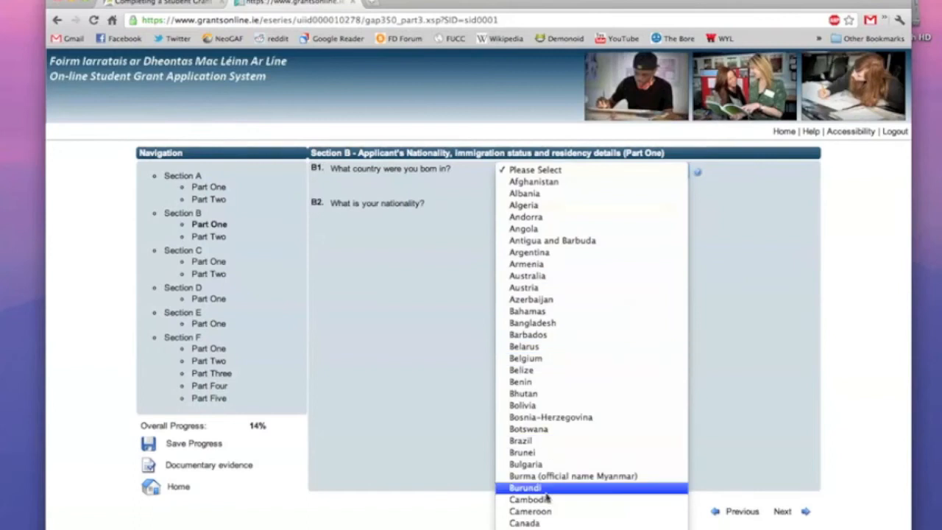
scroll(550, 428, down, 15)
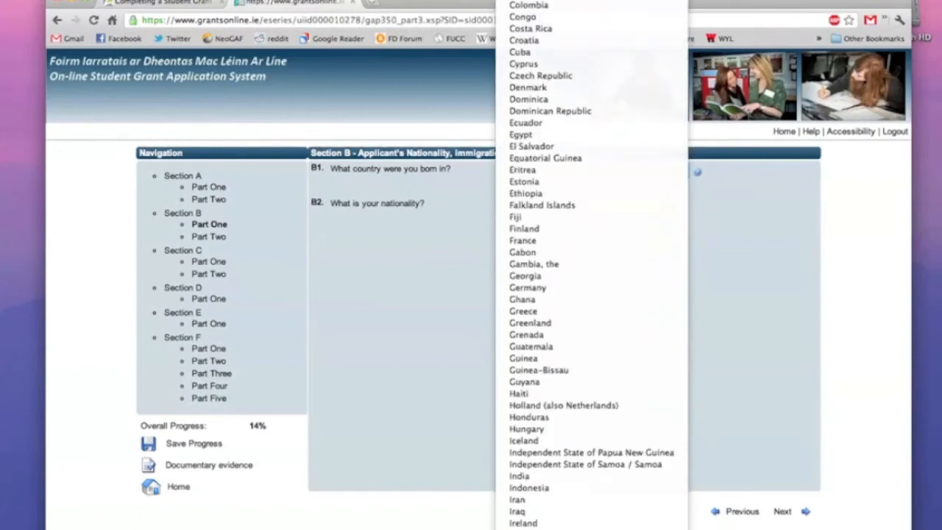
click(549, 441)
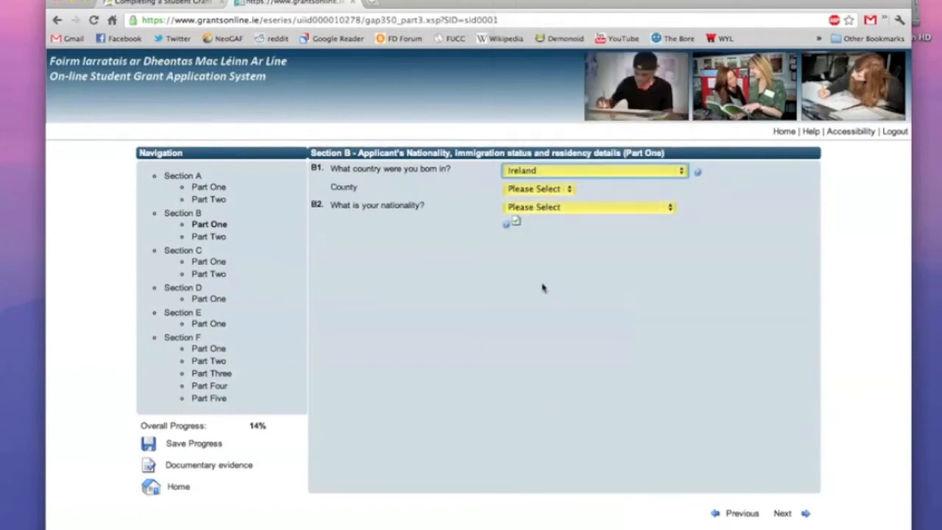
click(548, 190)
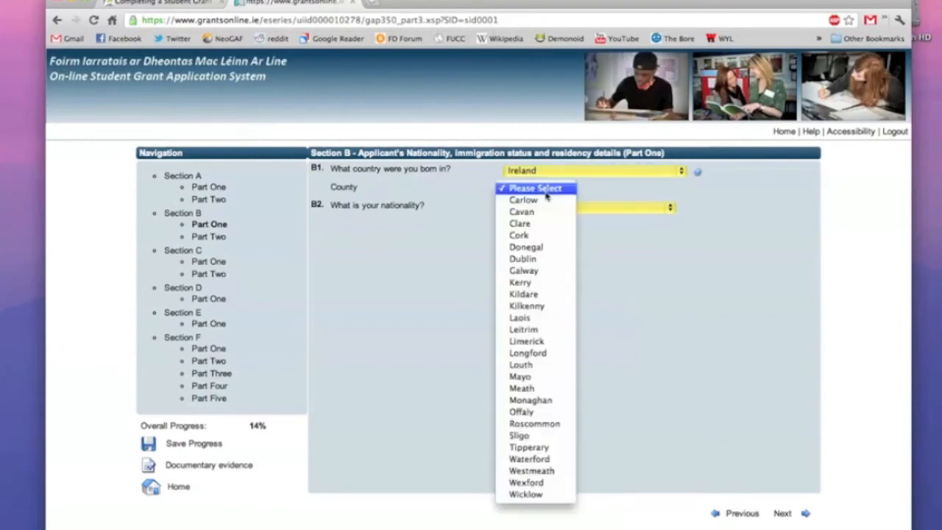
click(541, 237)
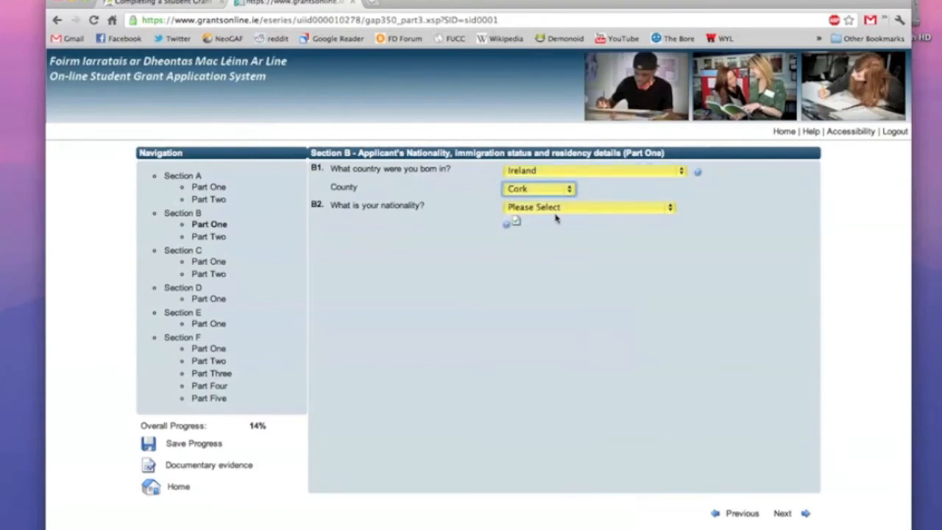
click(555, 212)
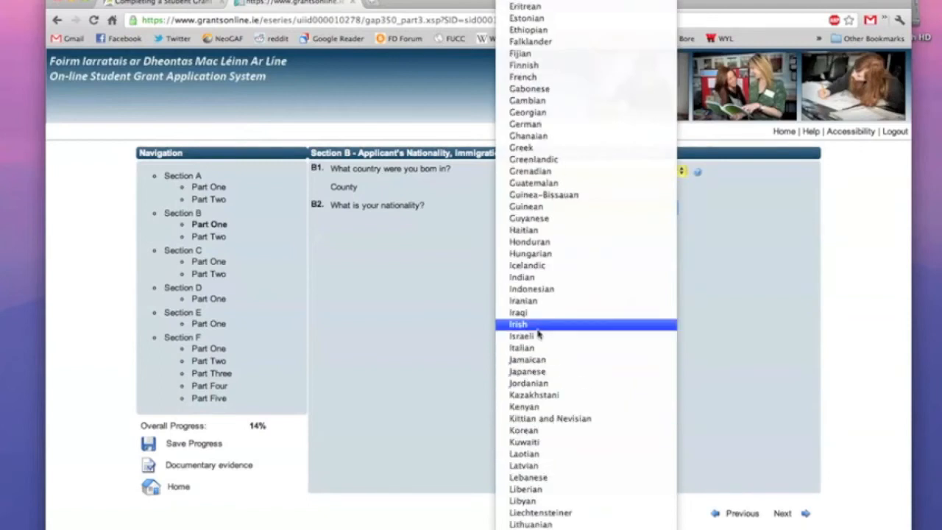
click(537, 328)
click(781, 516)
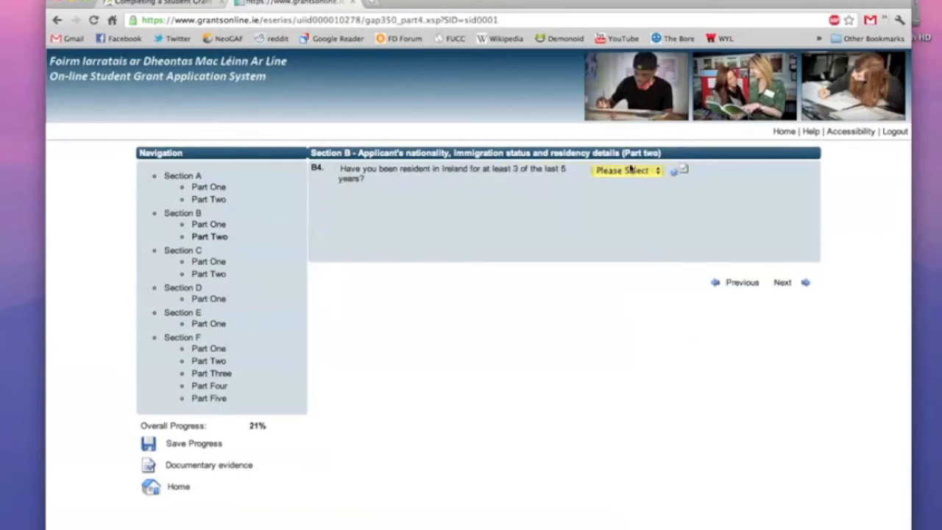
Answer Yes to the B4 residency question and continue to Section C.
click(630, 170)
click(630, 182)
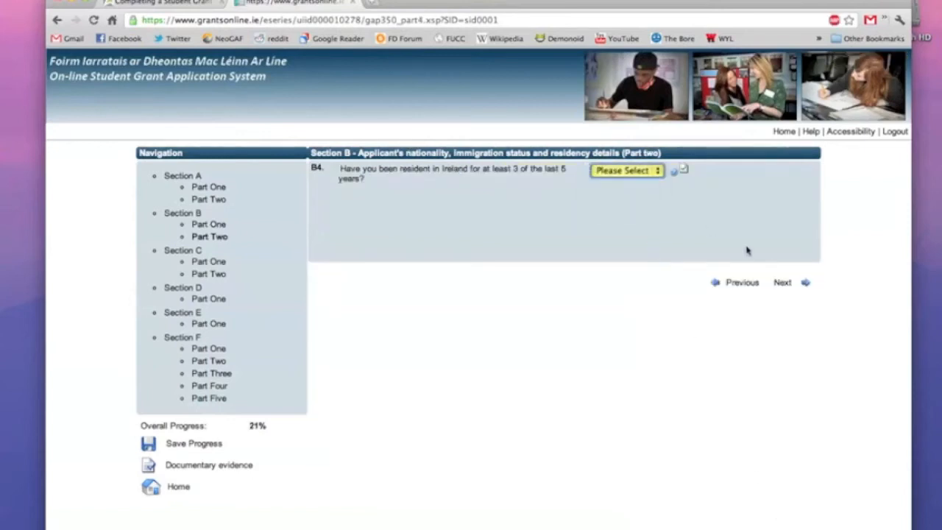
click(782, 283)
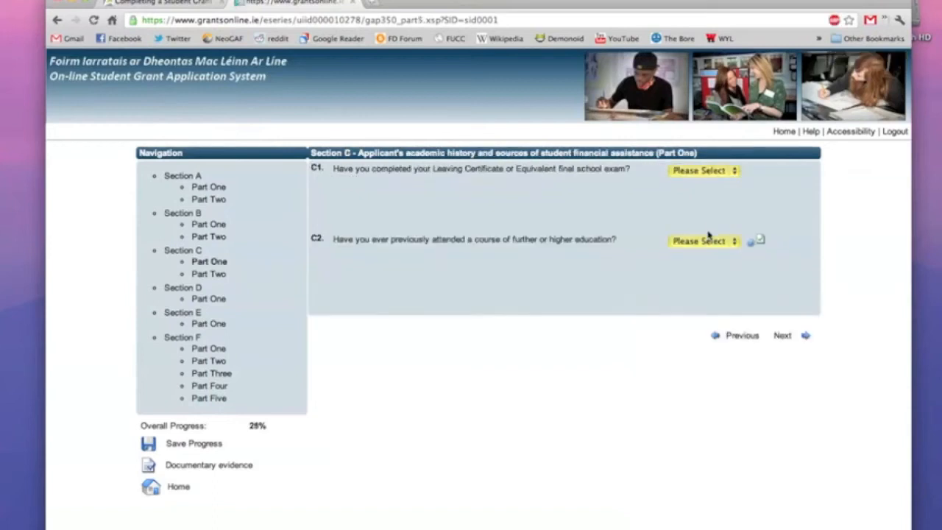
Answer C1 Yes with exam date 30/05/2011, answer C2 No, and continue.
click(703, 175)
click(703, 184)
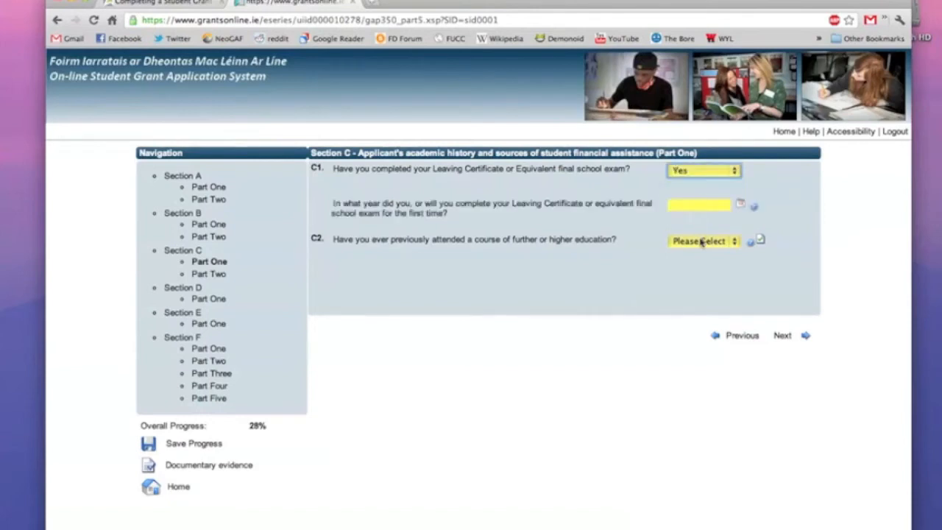
click(701, 244)
click(701, 242)
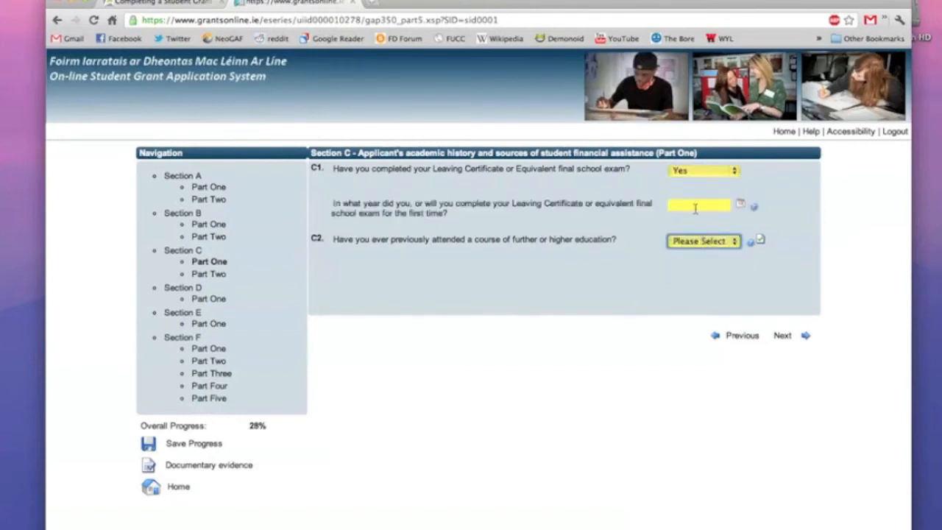
click(695, 209)
click(668, 208)
text(30/05/)
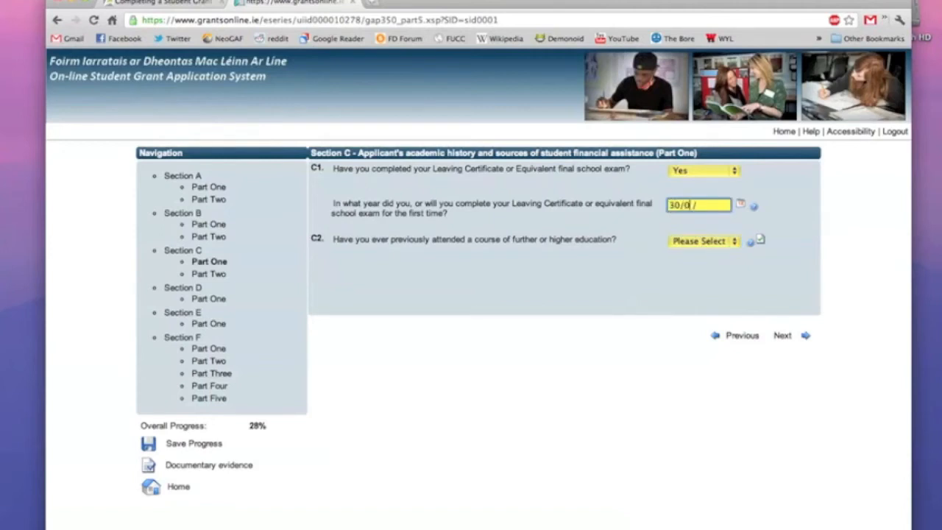
text(2011)
click(681, 248)
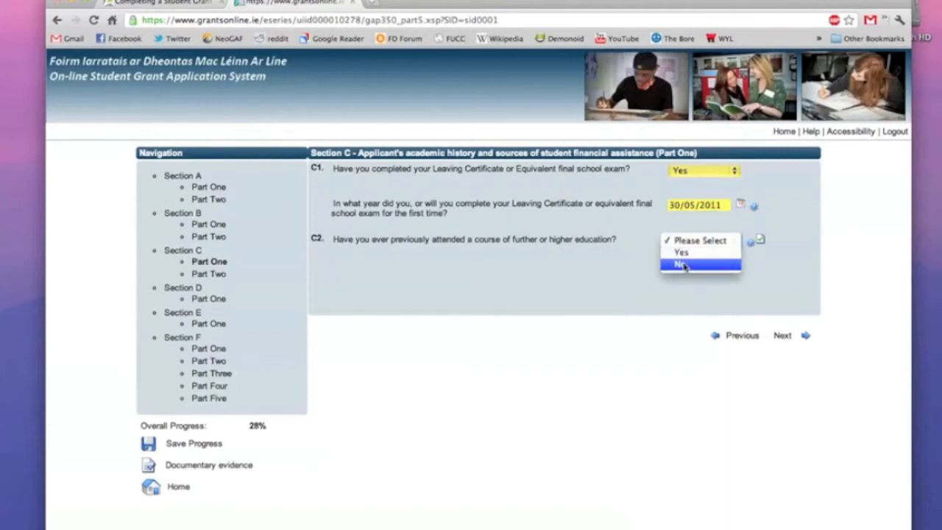
click(684, 265)
click(791, 335)
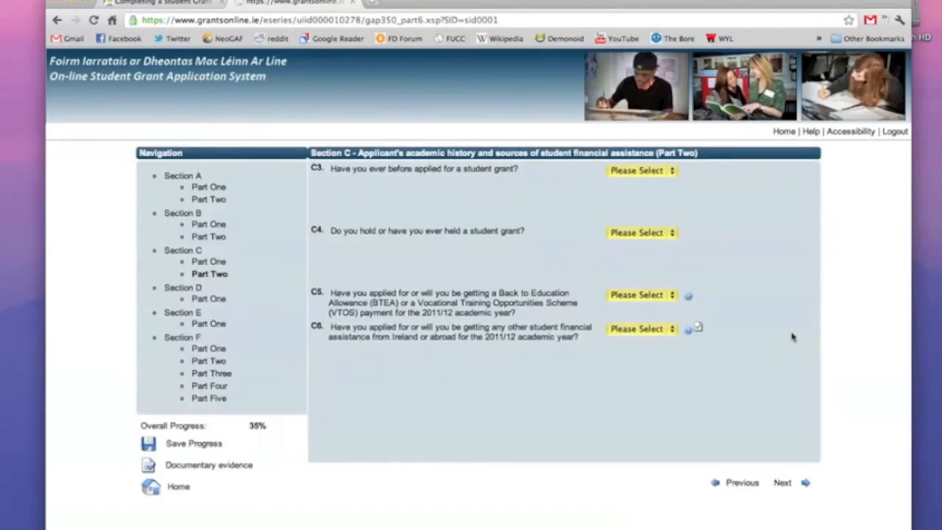
Answer No to questions C3, C4, C5 and C6, then continue to Section D.
click(666, 173)
click(636, 194)
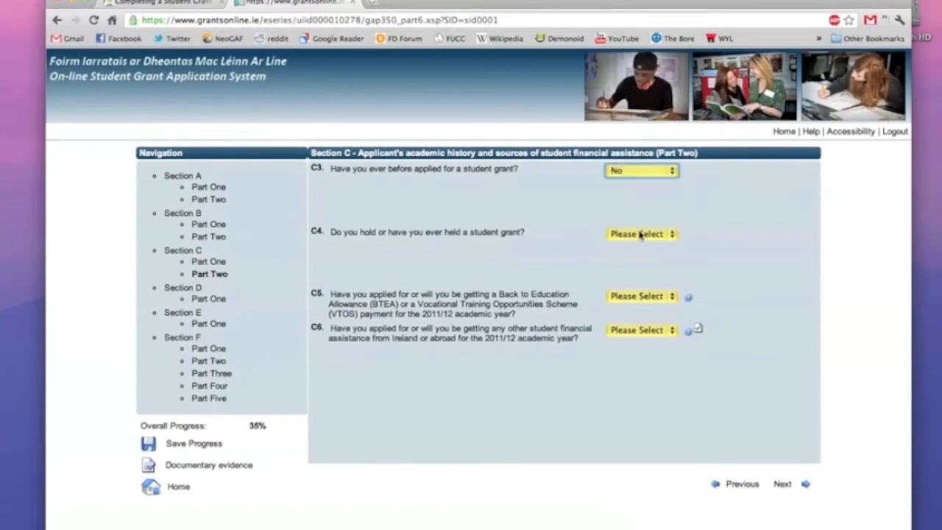
click(640, 234)
click(631, 258)
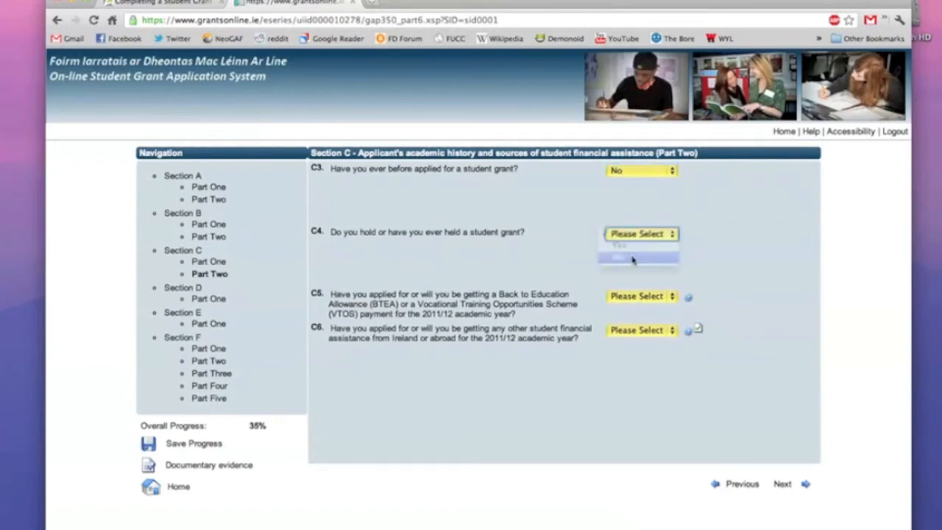
click(634, 298)
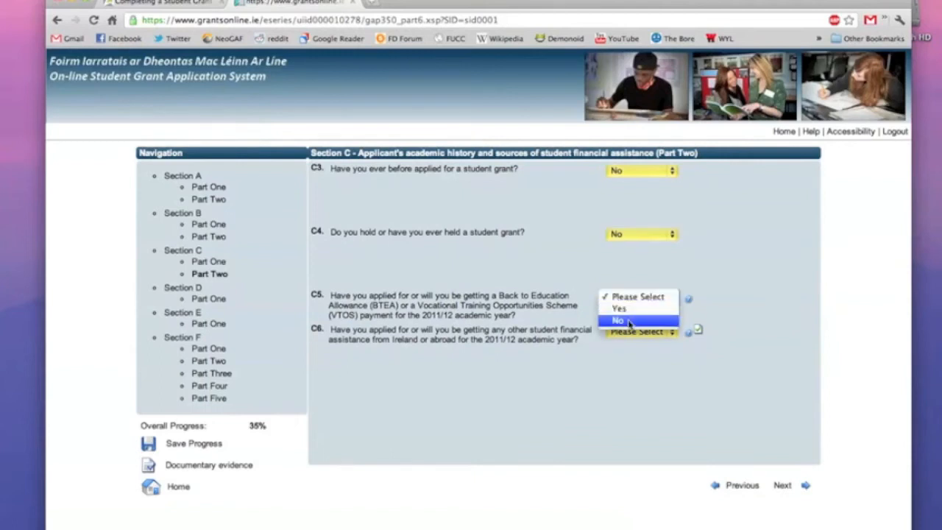
click(629, 321)
click(630, 332)
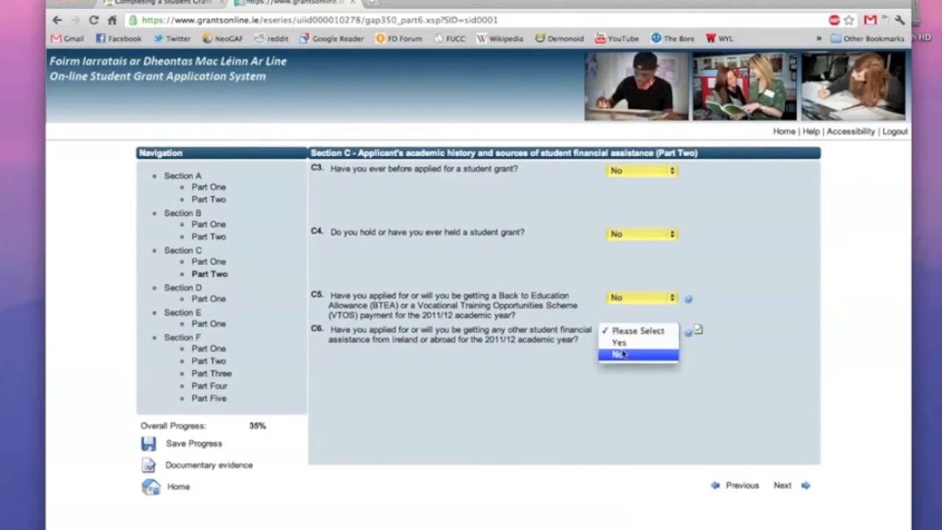
click(622, 354)
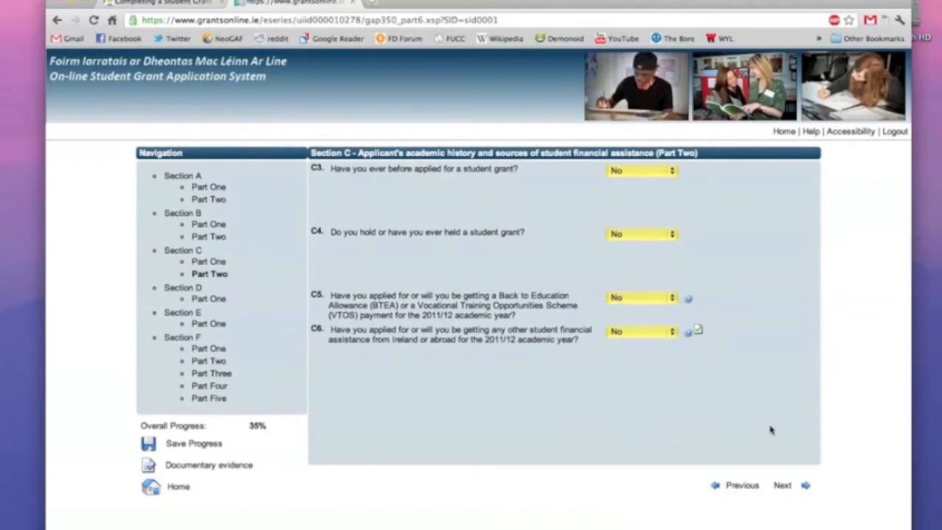
click(790, 486)
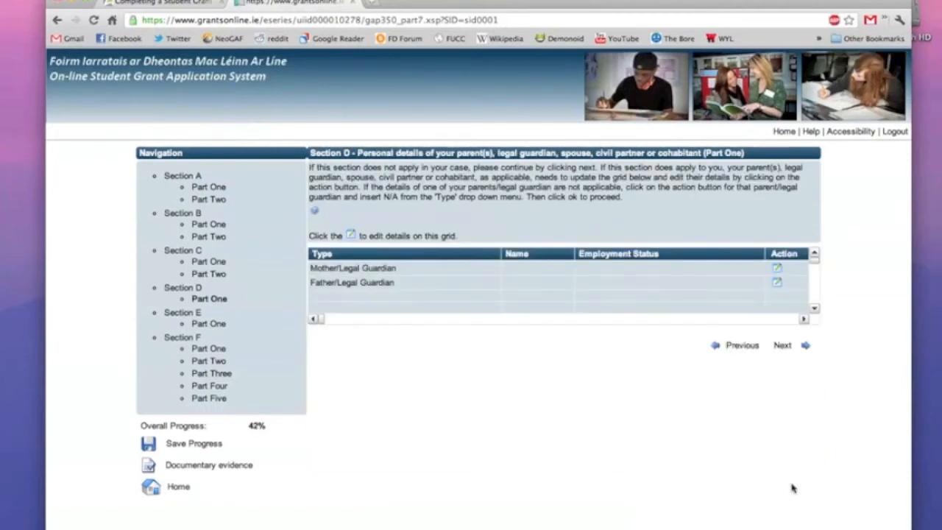
Add a Mother parent entry with her PPS number, surname, first name and birth surname.
click(776, 271)
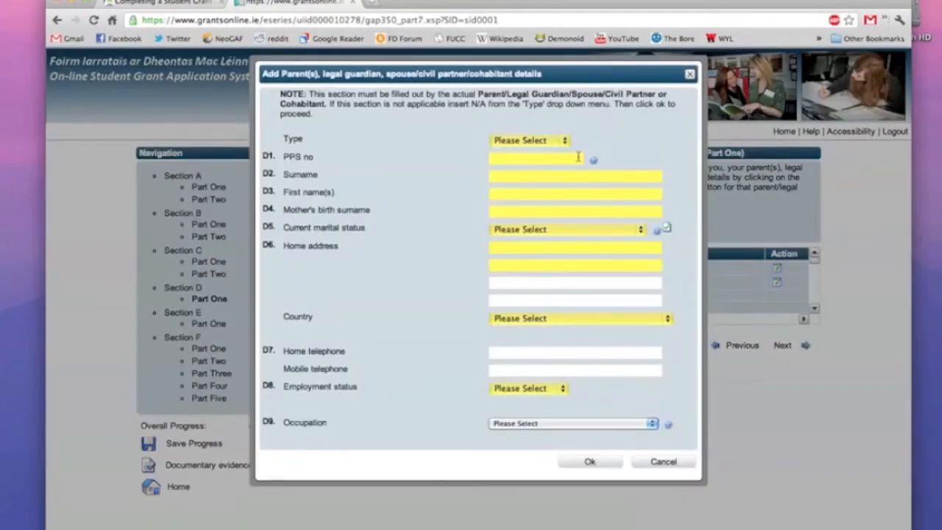
click(548, 141)
click(548, 151)
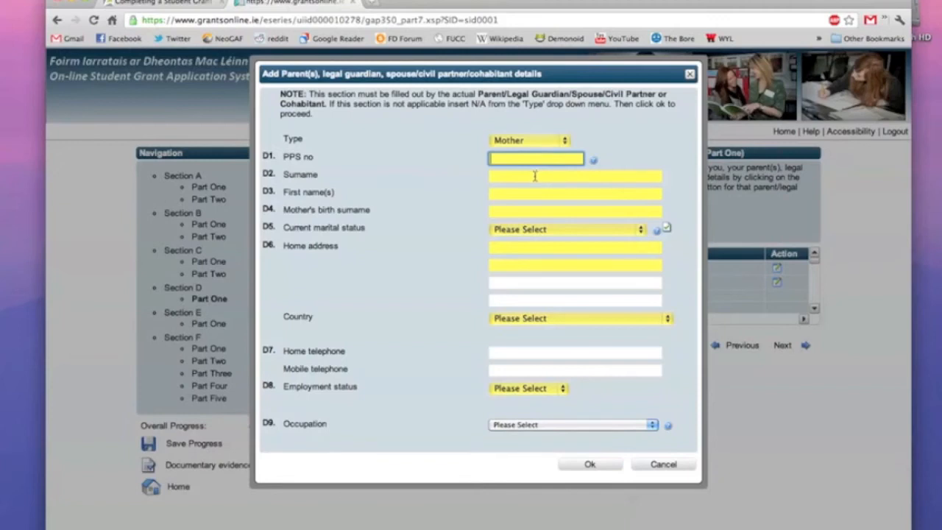
text(1234567TW)
key(Tab)
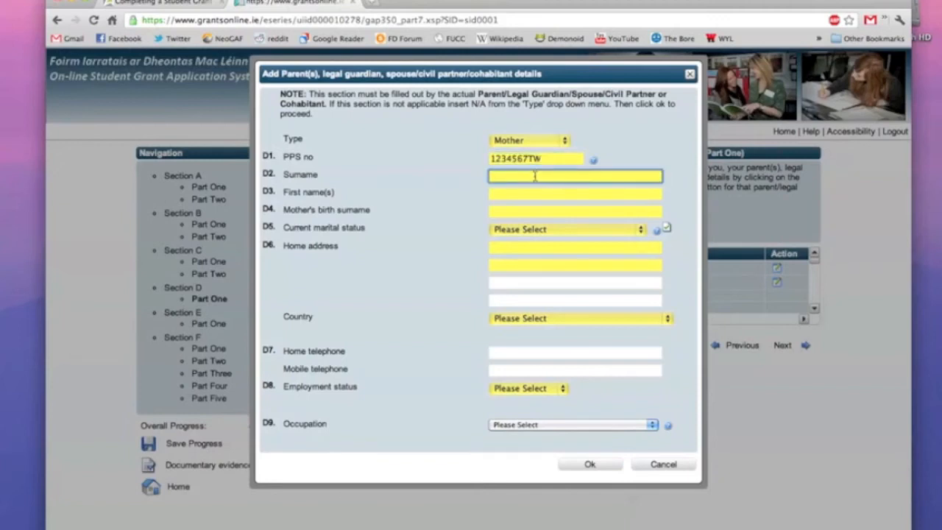
text(Johnson)
click(531, 193)
text(Mary)
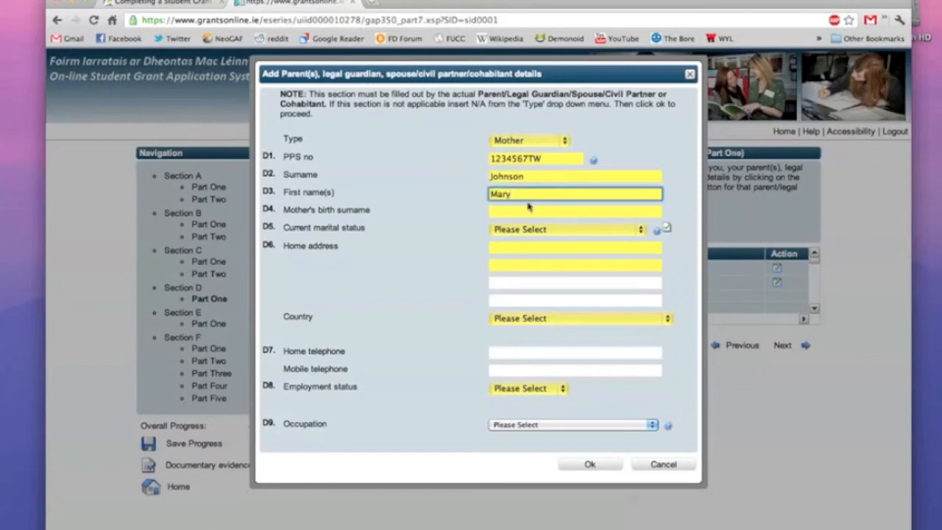
click(526, 212)
text(Murphy)
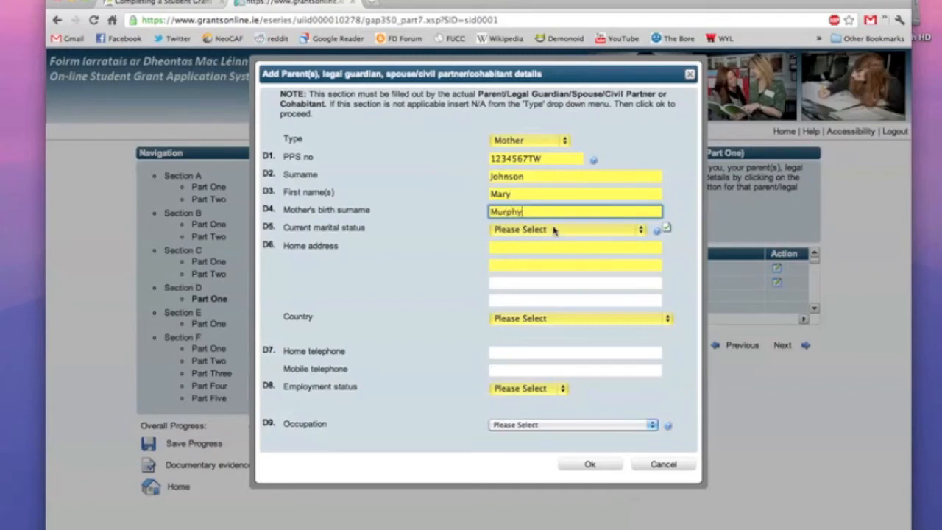
Set her marital status to Married/In a civil partnership and enter her home address in Cork, Ireland.
click(555, 230)
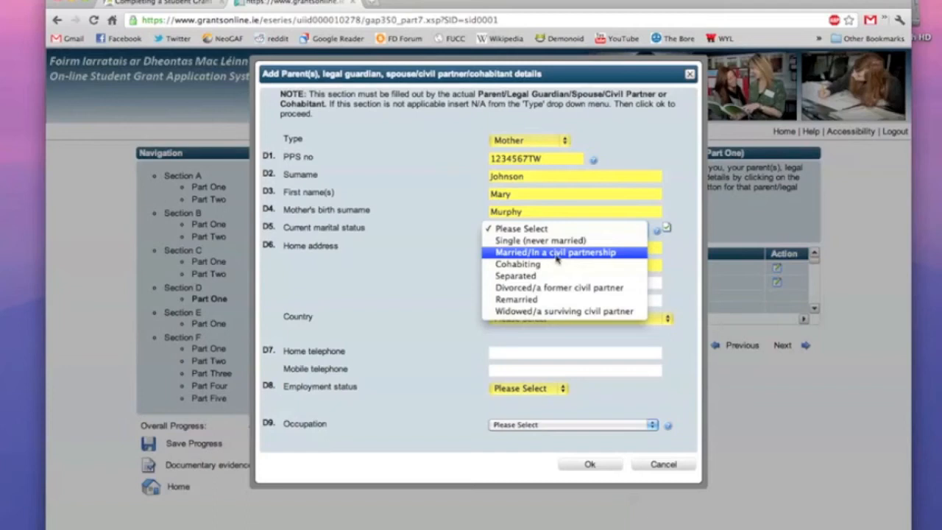
click(556, 254)
click(548, 247)
text(123 Fa)
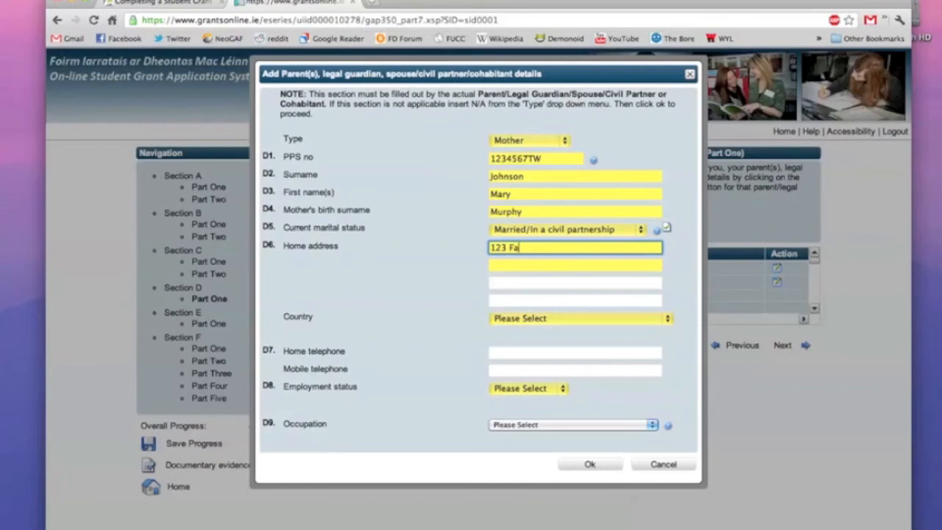
text(ke Stre)
click(551, 262)
text(Fake Town)
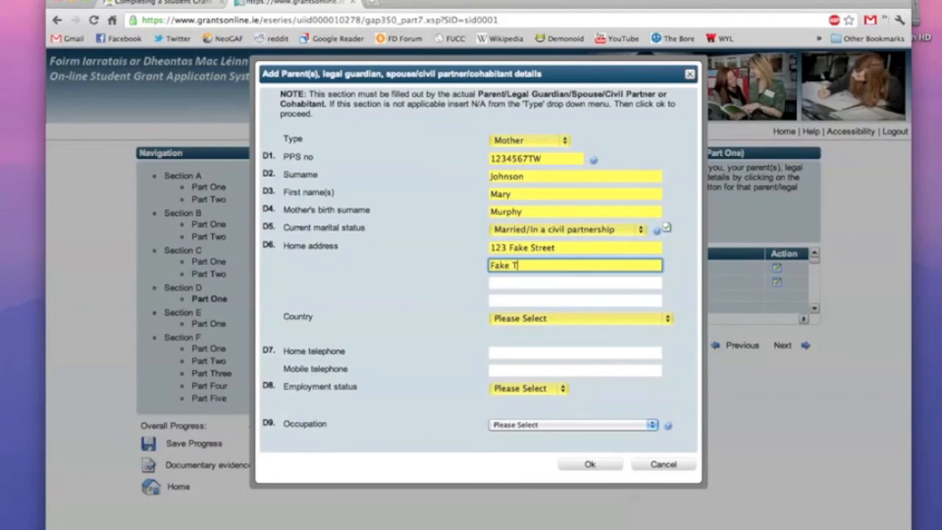
click(554, 321)
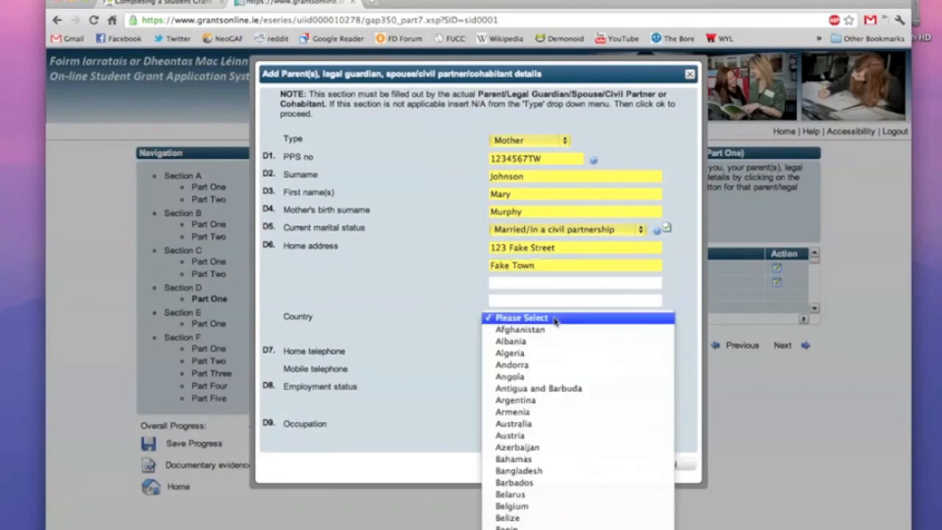
scroll(542, 389, down, 5)
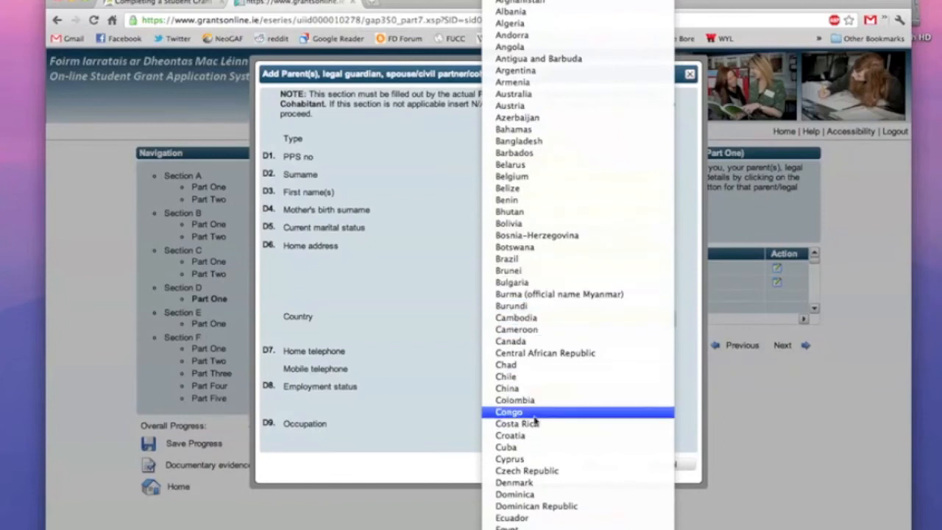
scroll(537, 412, down, 15)
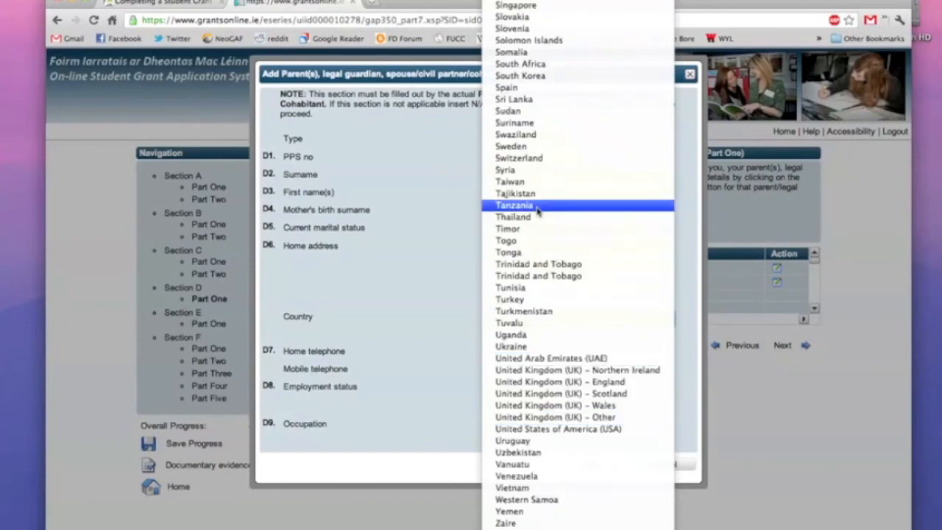
scroll(537, 210, up, 10)
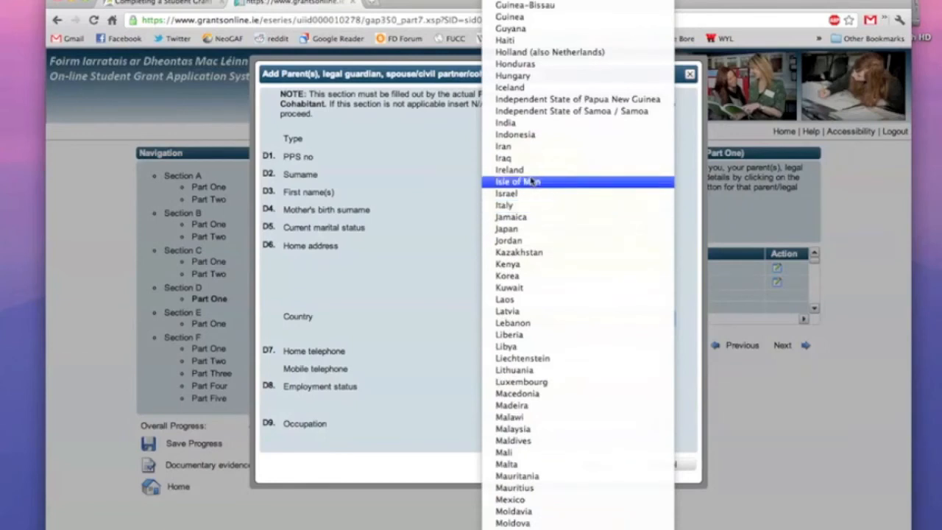
click(529, 171)
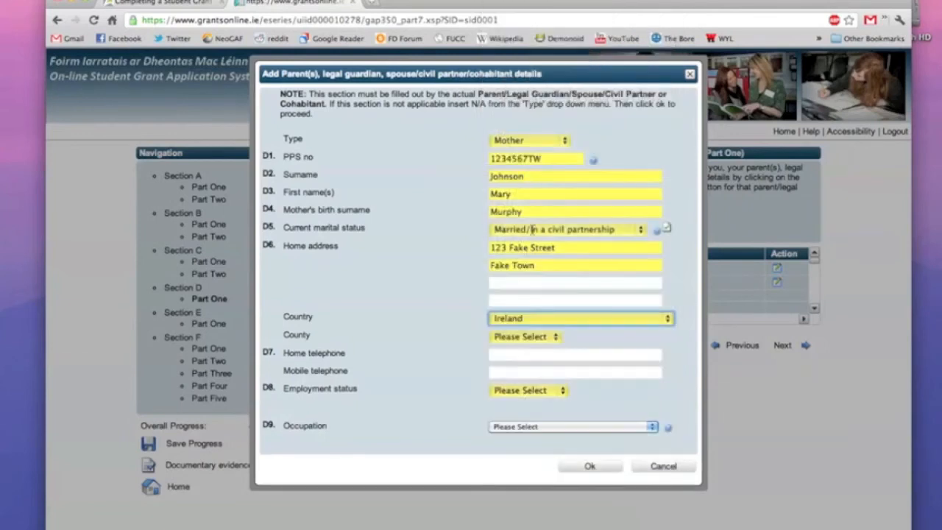
click(524, 336)
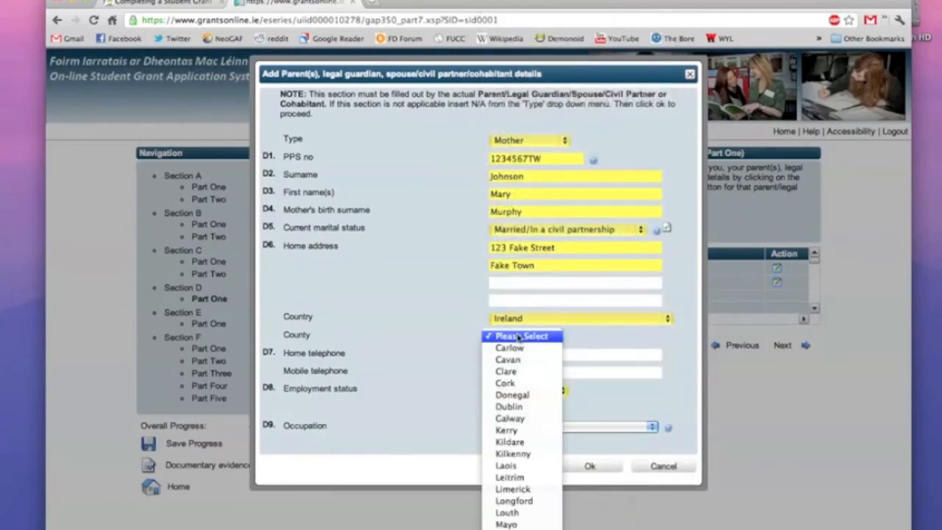
click(517, 383)
Enter the mother's home and mobile phone numbers, set her as Unemployed, and save.
click(513, 355)
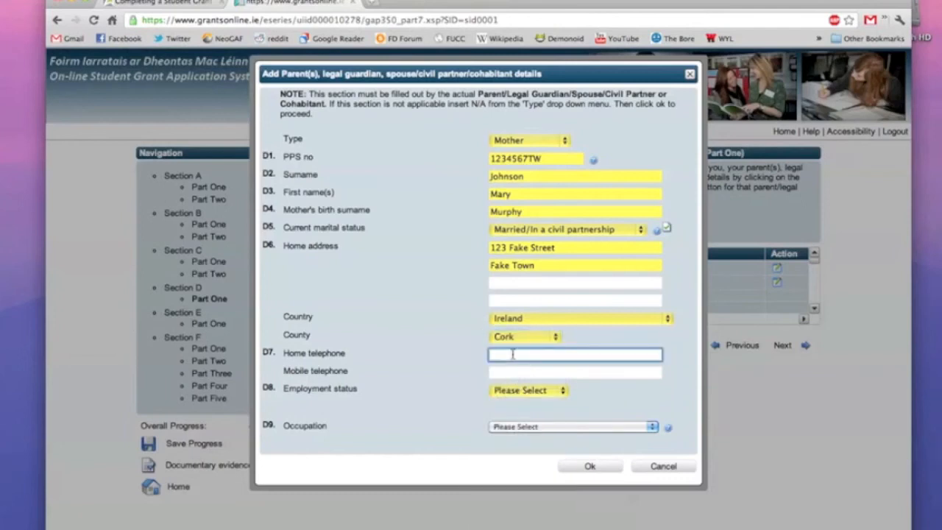
text(0214555555)
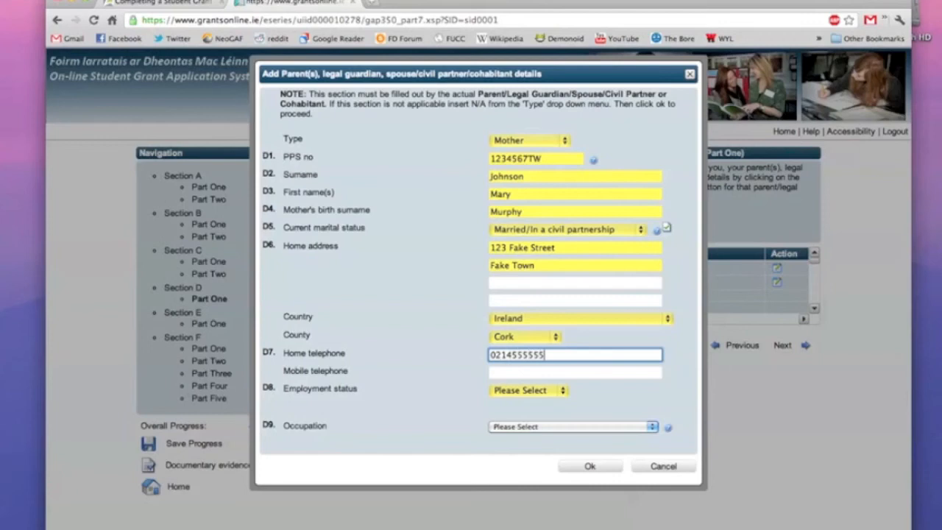
click(510, 372)
text(0)
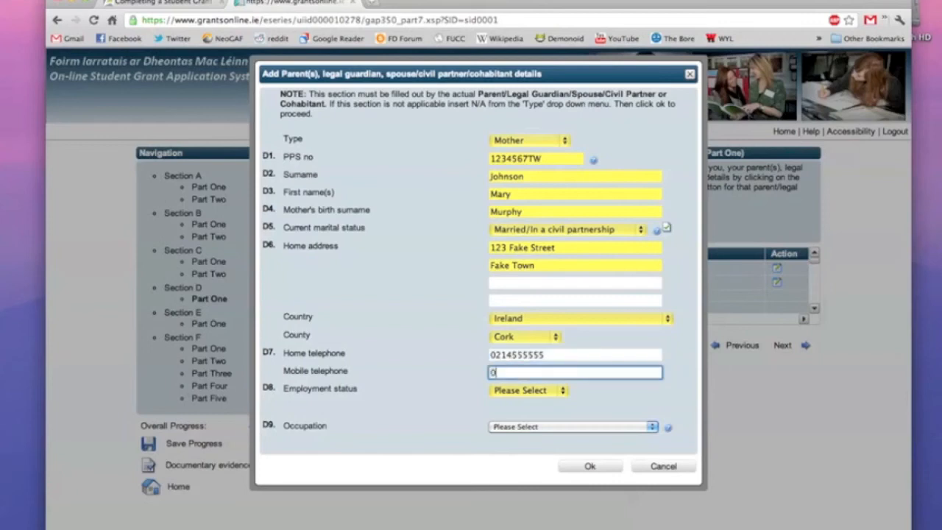
text(855555555)
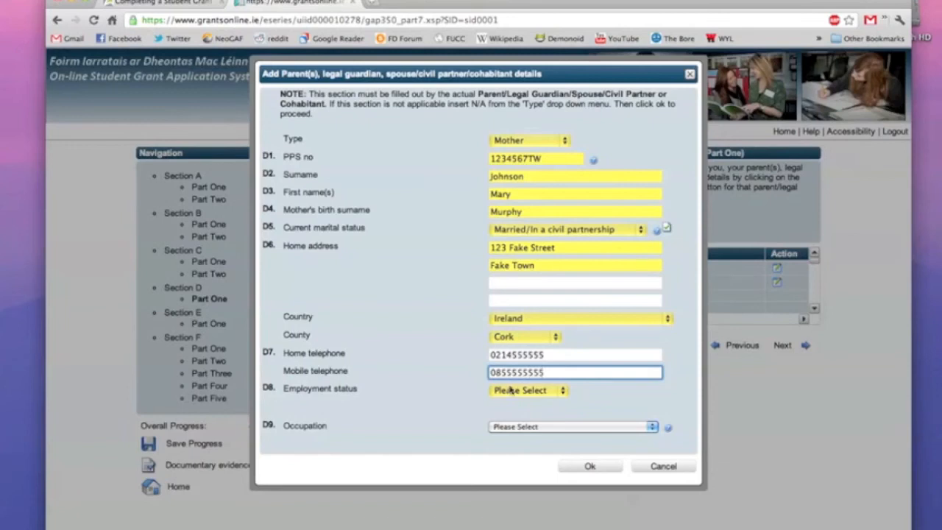
click(509, 390)
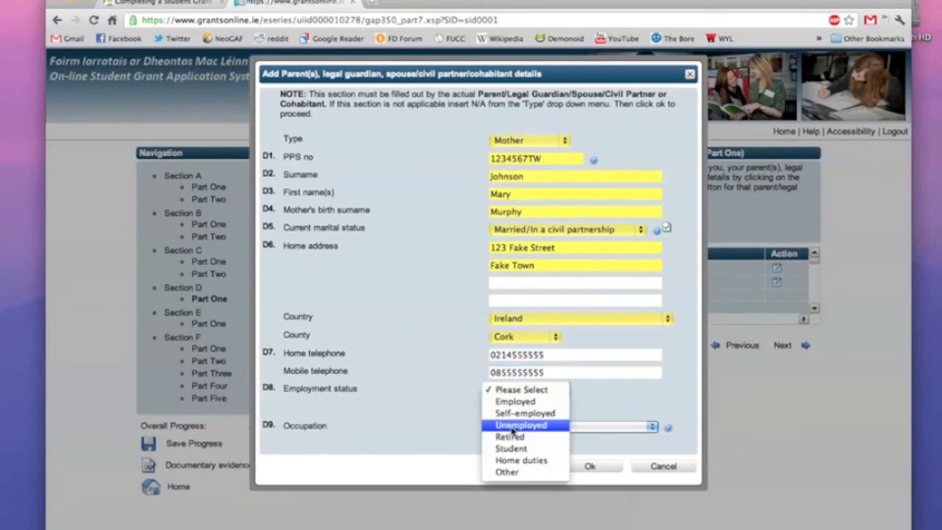
click(513, 430)
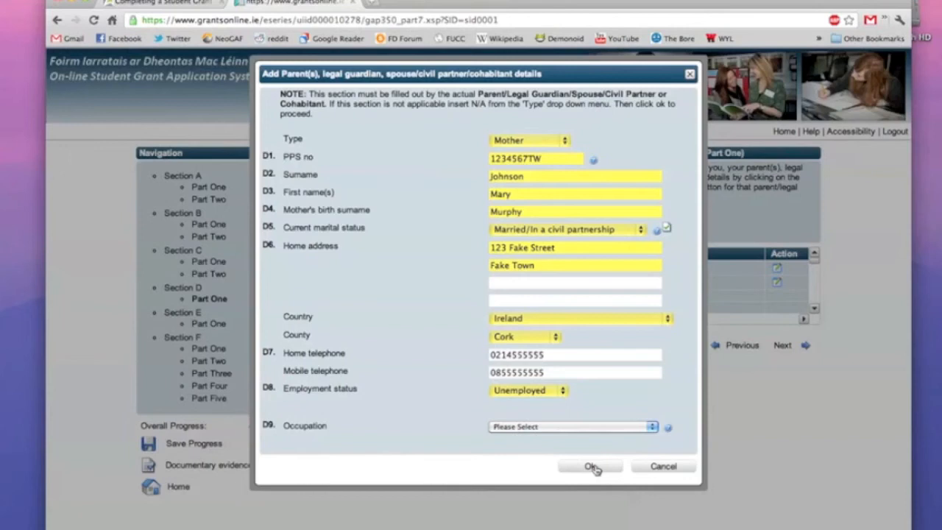
click(592, 466)
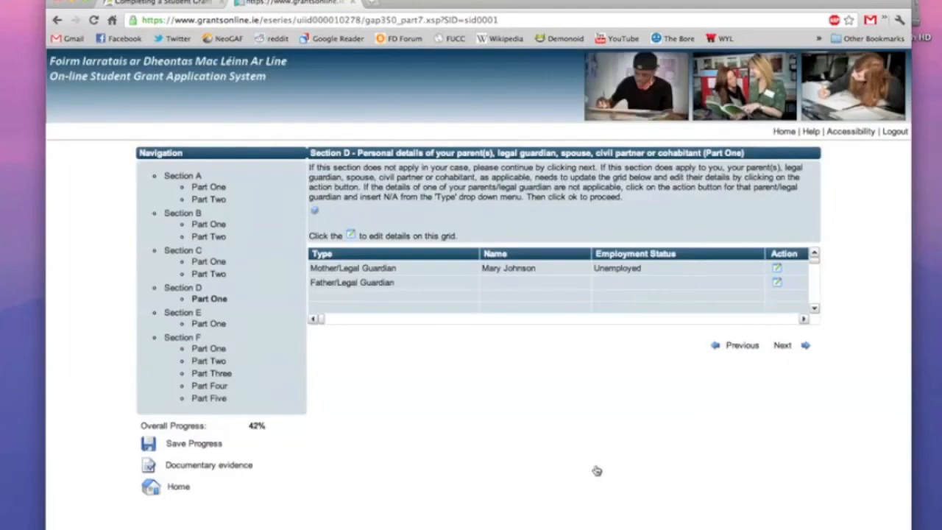
Fill in a Father parent entry with his PPS number, surname, first name and birth surname.
click(776, 285)
click(529, 140)
click(532, 151)
click(532, 159)
text(1234567TW)
click(529, 177)
text(Johnson)
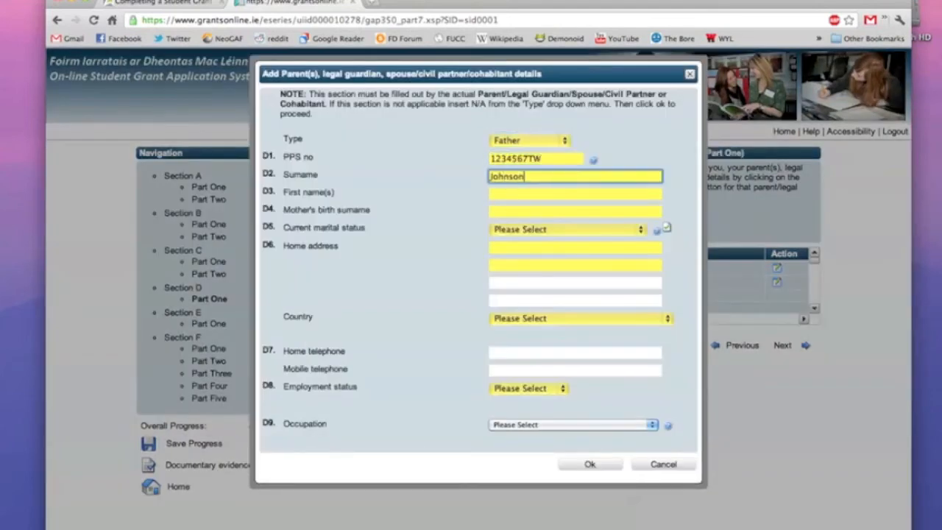
click(529, 193)
Set the father's marital status to Married/In a civil partnership and enter his home address in Cork, Ireland.
click(552, 229)
click(544, 249)
click(532, 247)
text(123 Fake Street)
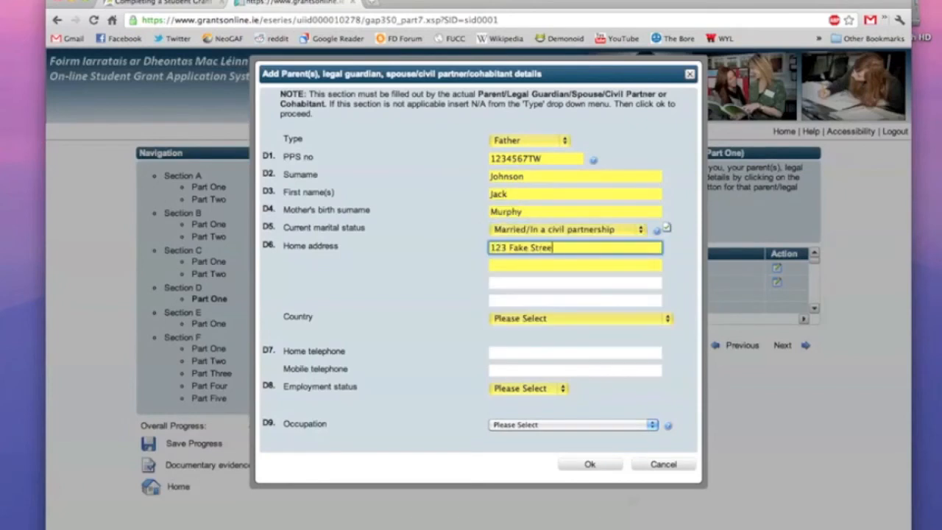
key(Tab)
text(Fake Town)
click(573, 319)
scroll(541, 474, down, 4)
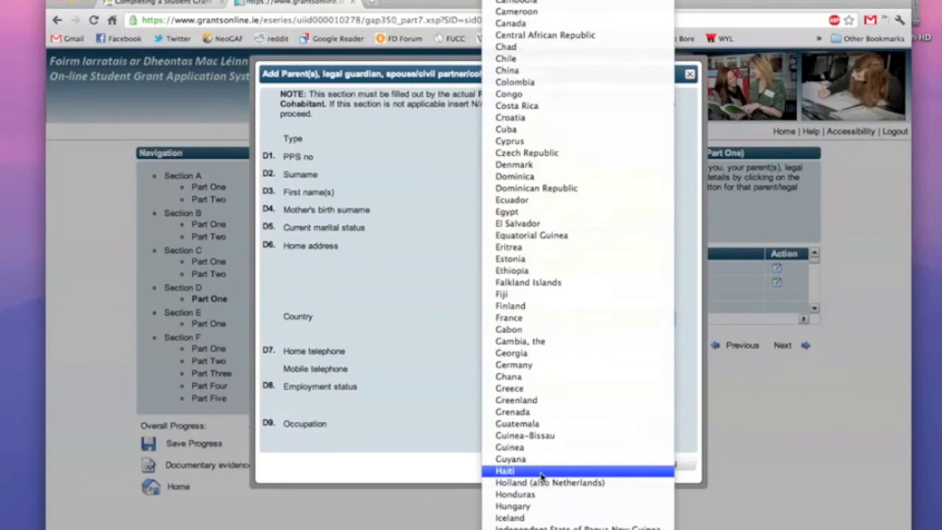
click(540, 474)
click(523, 337)
click(521, 385)
Enter the father's home and mobile phones, set him Employed with an occupation, save, and continue to Section E.
click(520, 355)
text(0214555555)
key(Tab)
text(0875555555)
click(521, 390)
click(519, 401)
click(611, 426)
click(544, 484)
click(591, 467)
click(783, 346)
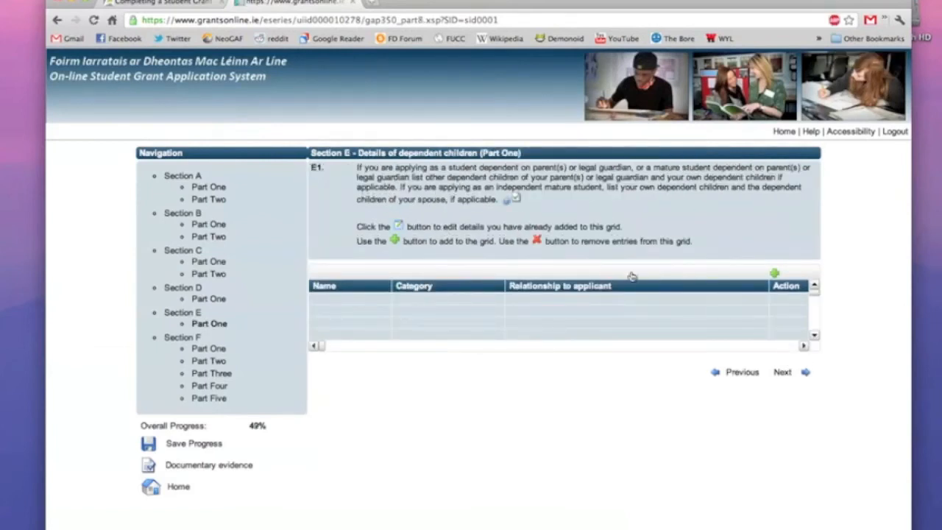
Add a dependent with surname, first name, birth date 24/03/1984 and the 16-and-over full-time education category.
click(775, 274)
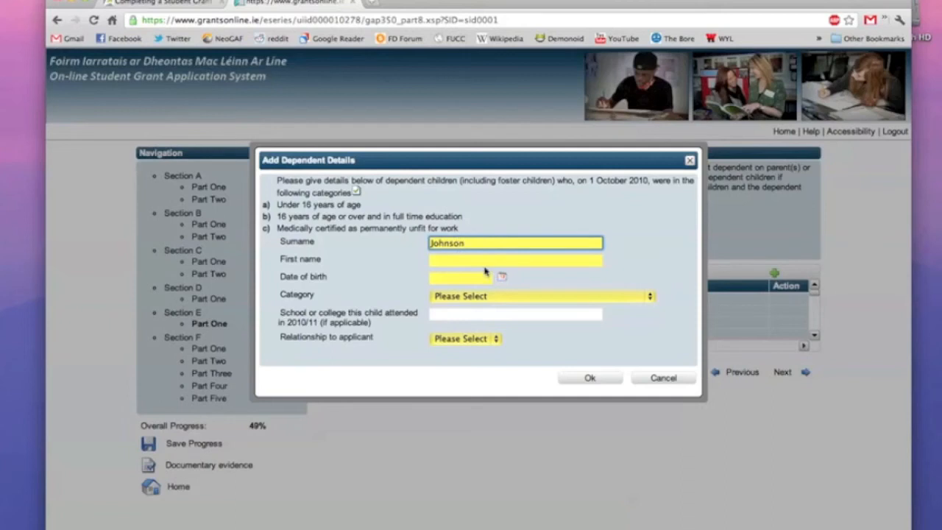
click(479, 262)
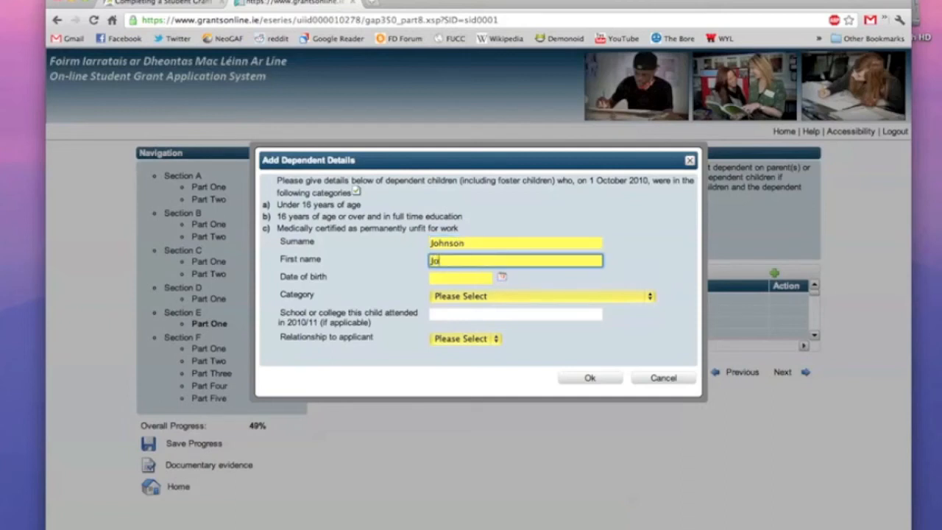
click(471, 281)
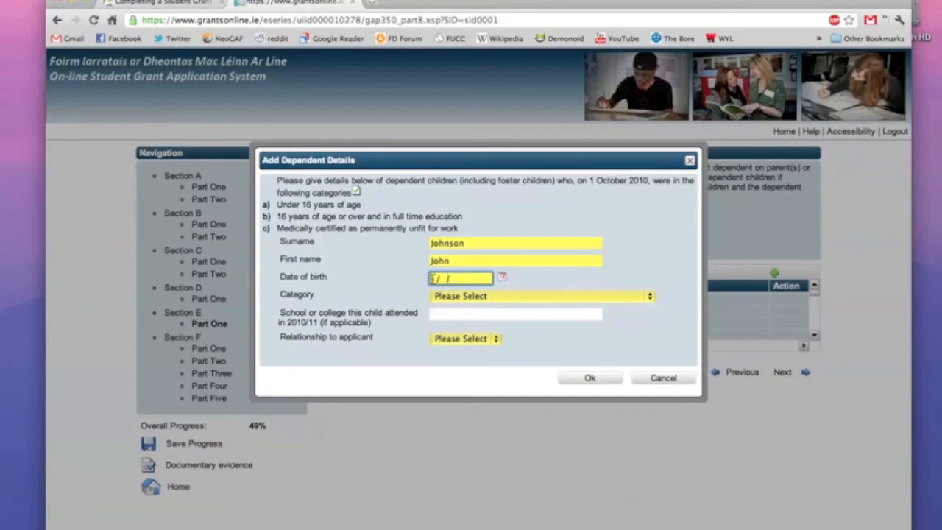
text(24)
click(443, 298)
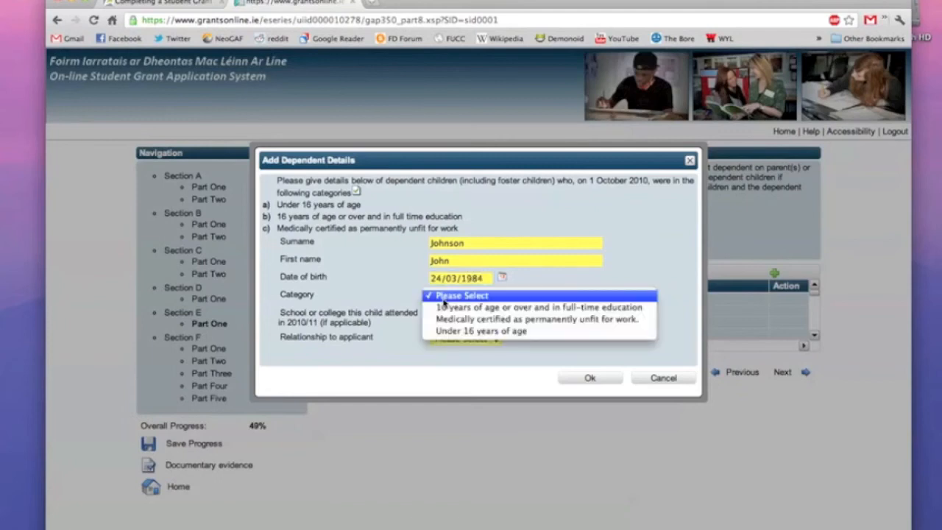
click(447, 308)
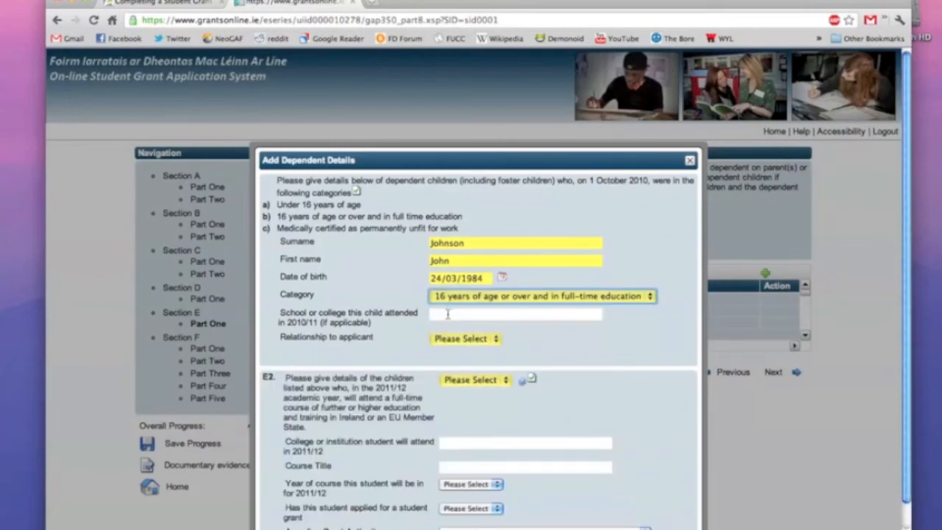
Give the dependent school UCC, relationship Brother, and answer Yes to question E2.
click(447, 314)
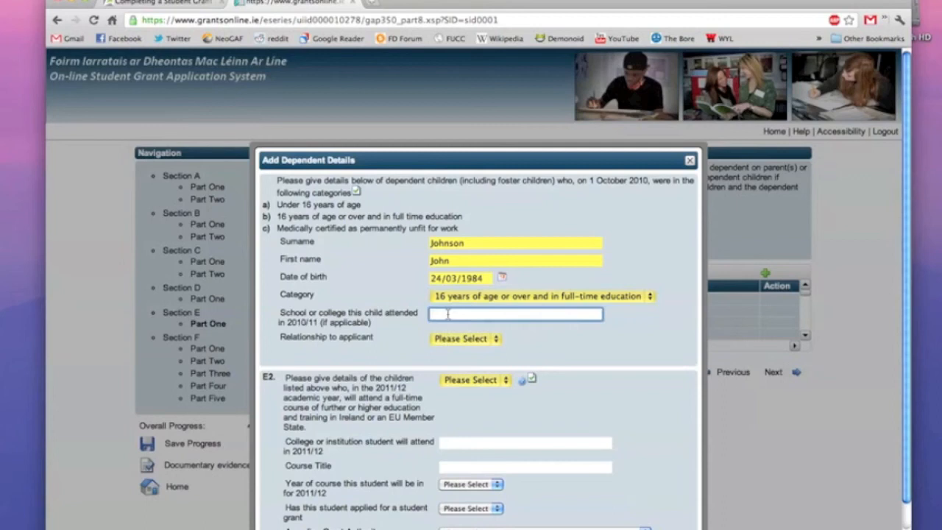
text(UCC)
click(451, 338)
click(458, 349)
scroll(456, 353, down, 1)
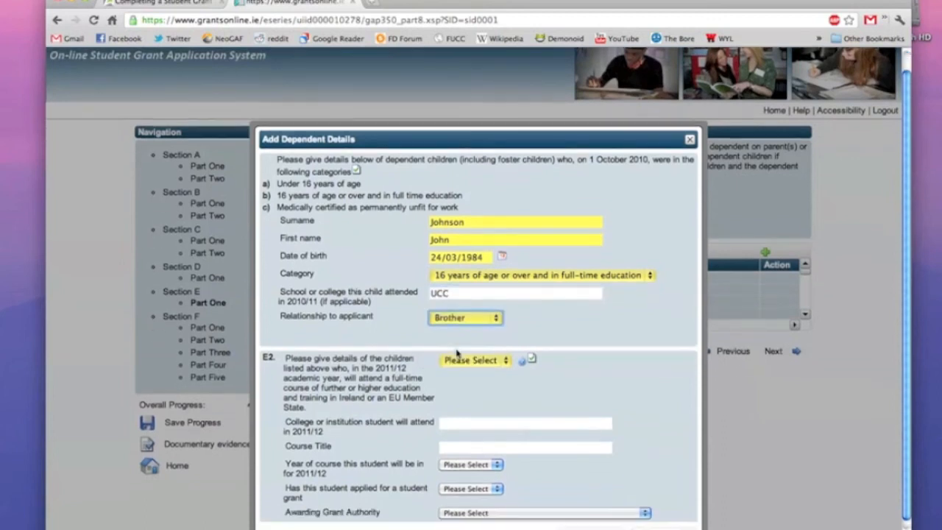
click(461, 361)
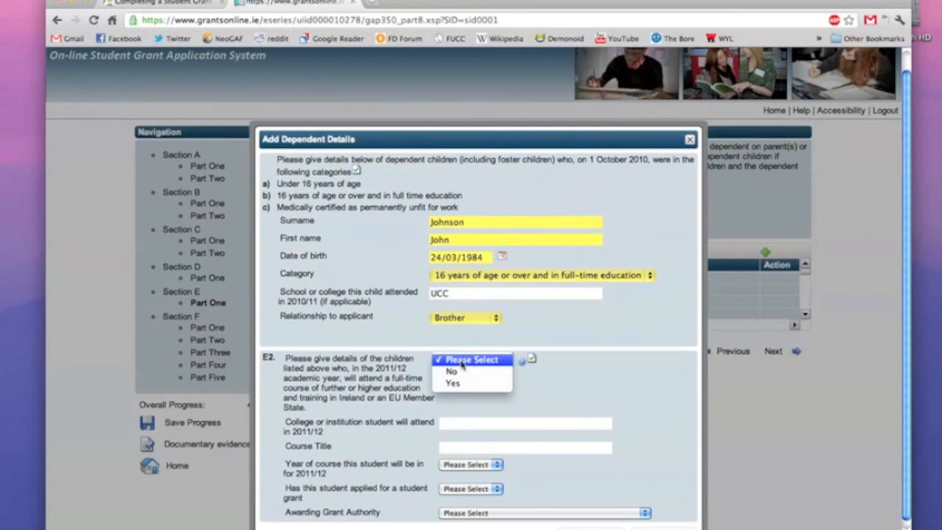
click(455, 382)
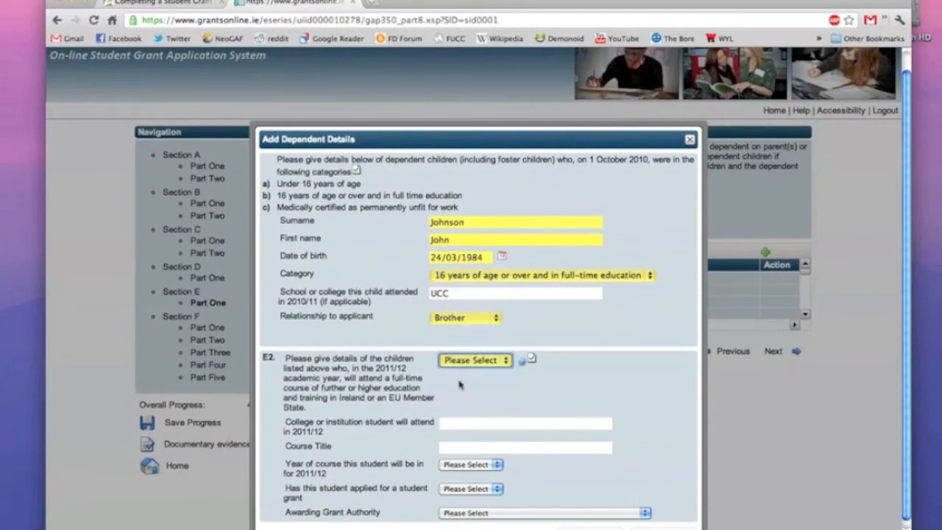
Record his 2011/12 college as UCC, course Arts, 3rd Year, with a grant applied for.
click(466, 423)
text(U)
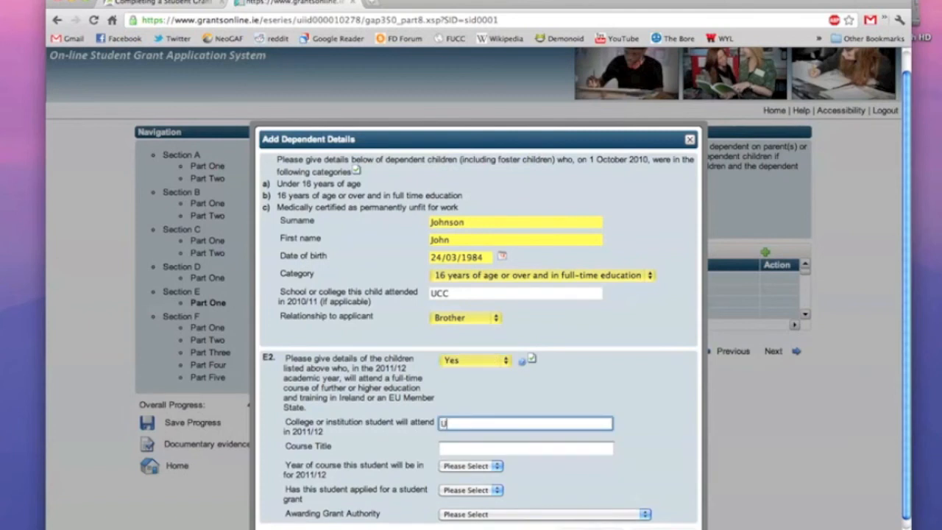
text(CC)
click(465, 448)
text(Arts)
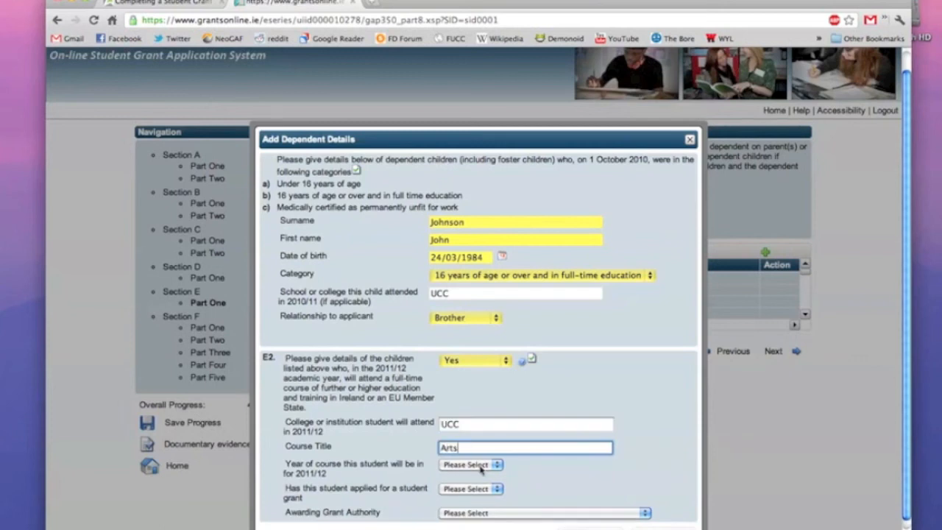
click(481, 466)
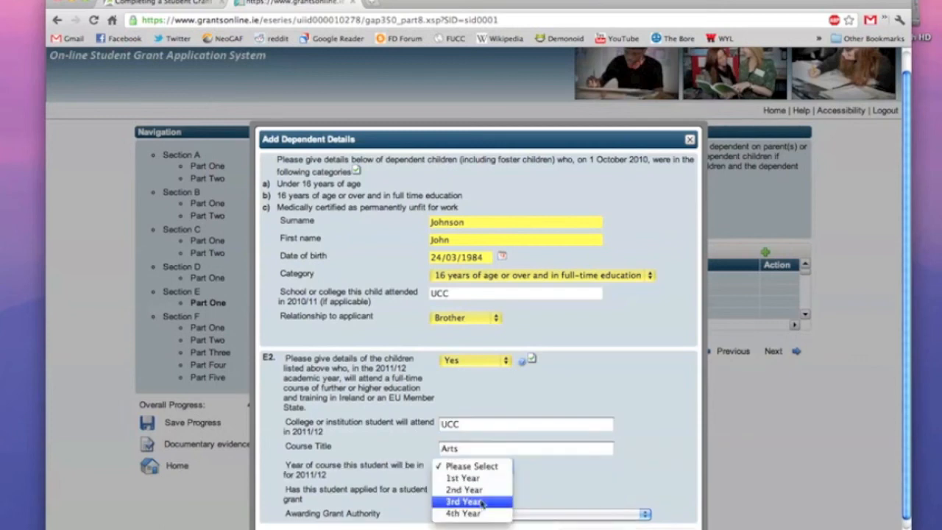
click(481, 501)
click(481, 491)
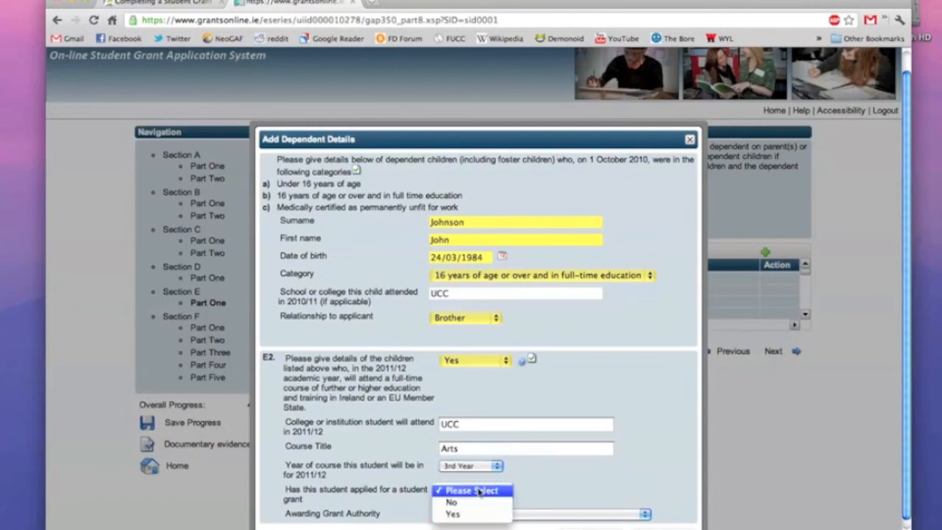
click(481, 513)
Choose Cork City Council as the awarding authority, save the brother, and continue to Section F.
click(482, 514)
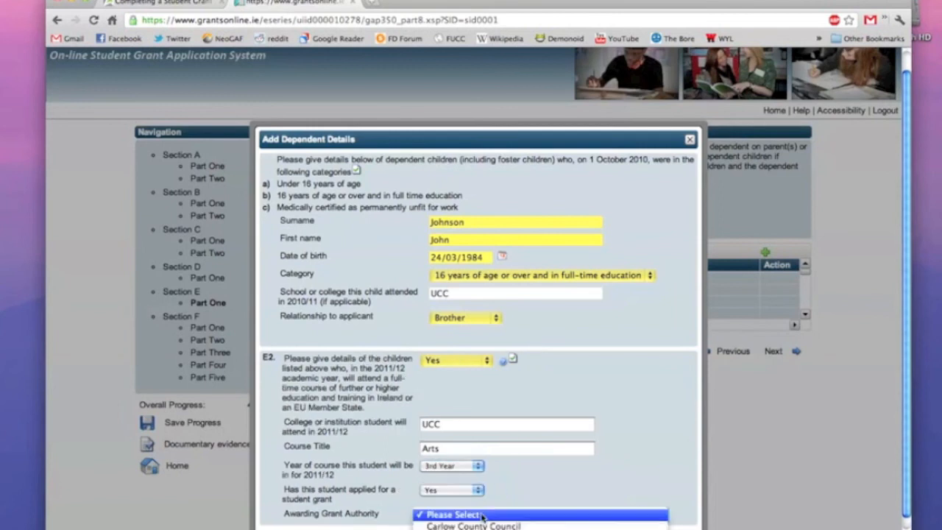
scroll(482, 516, down, 3)
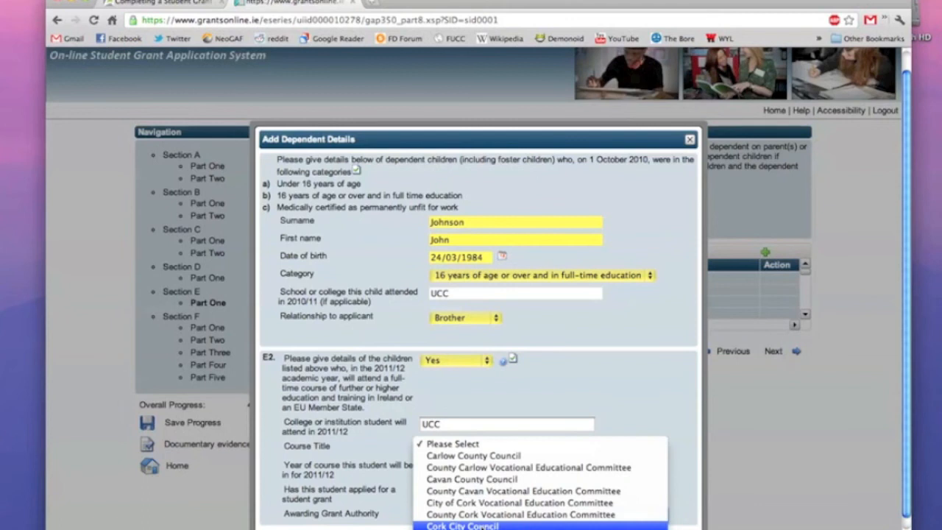
click(482, 525)
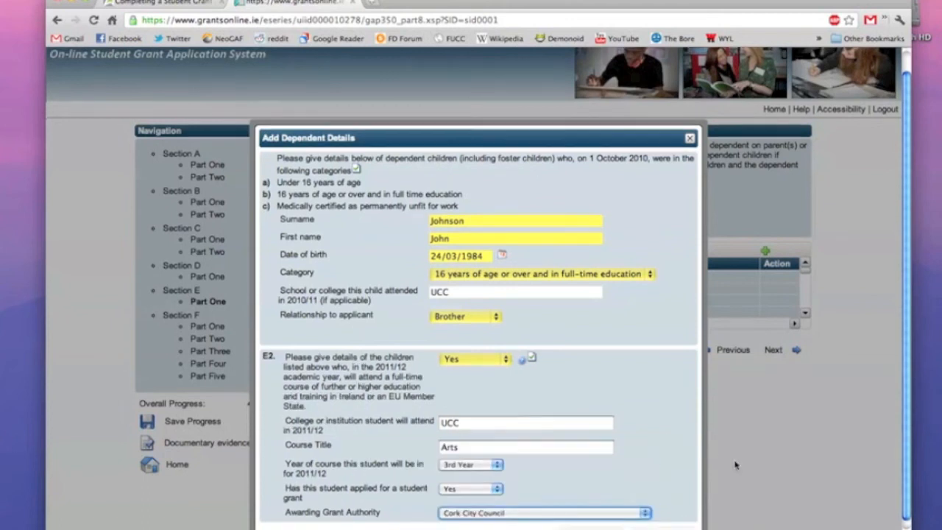
scroll(738, 465, down, 1)
click(603, 524)
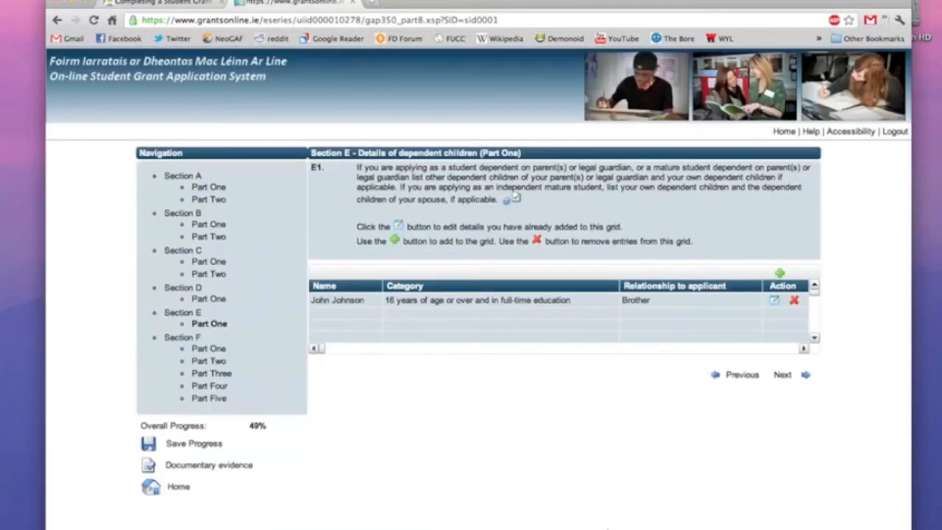
click(780, 378)
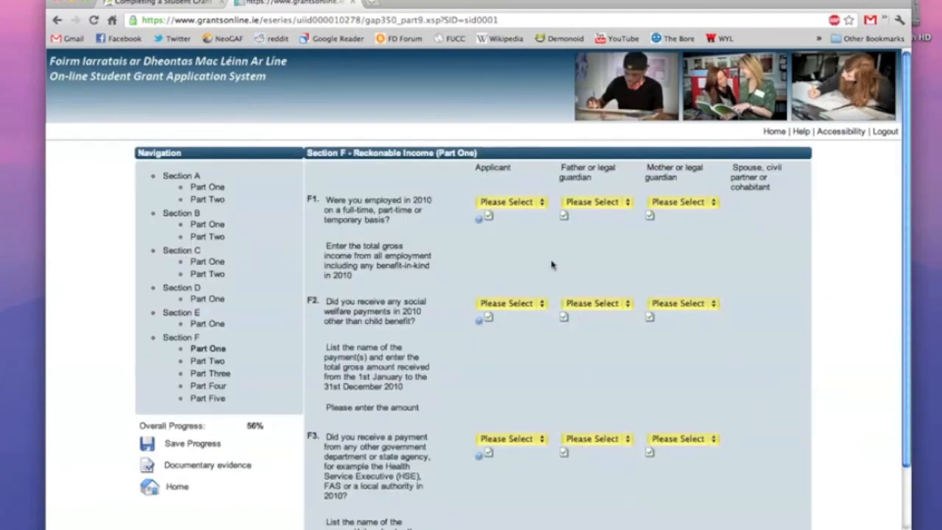
Answer F1 Yes with 1500.00 for the applicant, Yes with 25000.00 for the father, No for the mother.
click(521, 204)
click(520, 214)
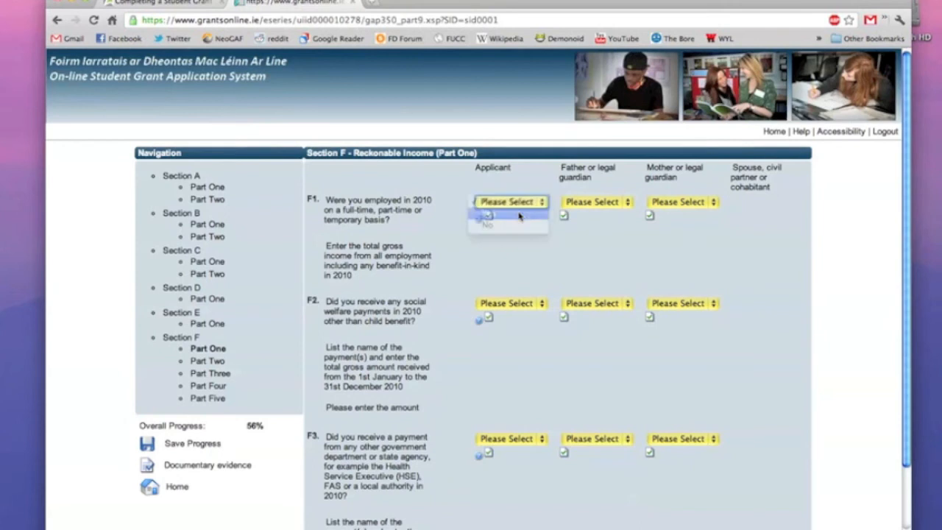
click(510, 248)
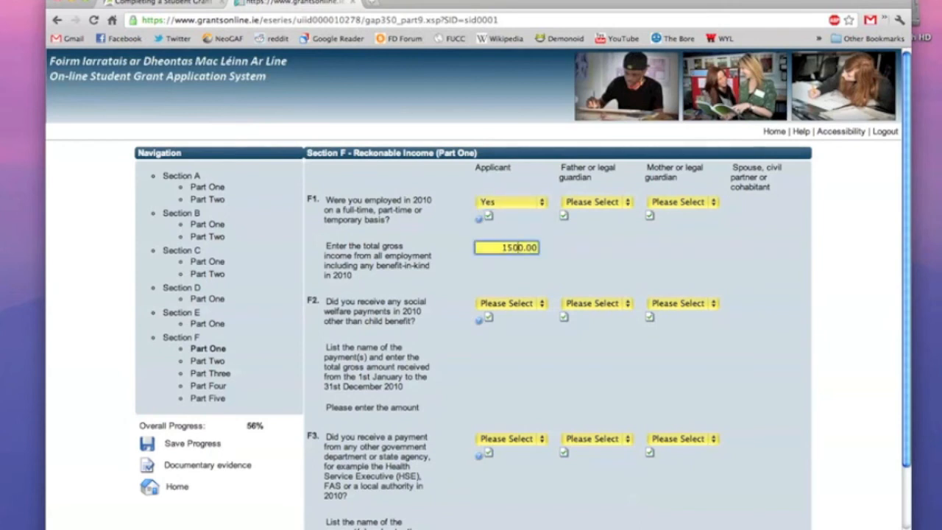
click(590, 204)
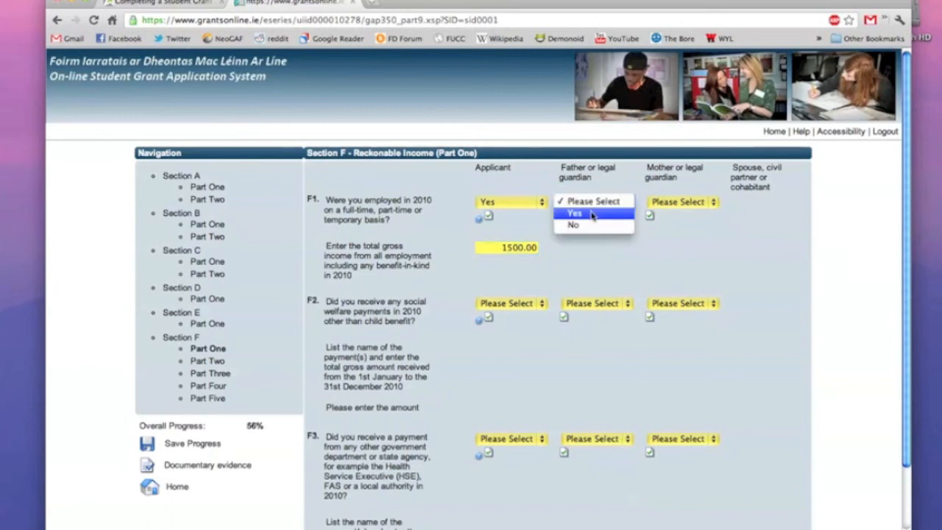
click(592, 215)
click(591, 248)
text(000.00)
click(680, 203)
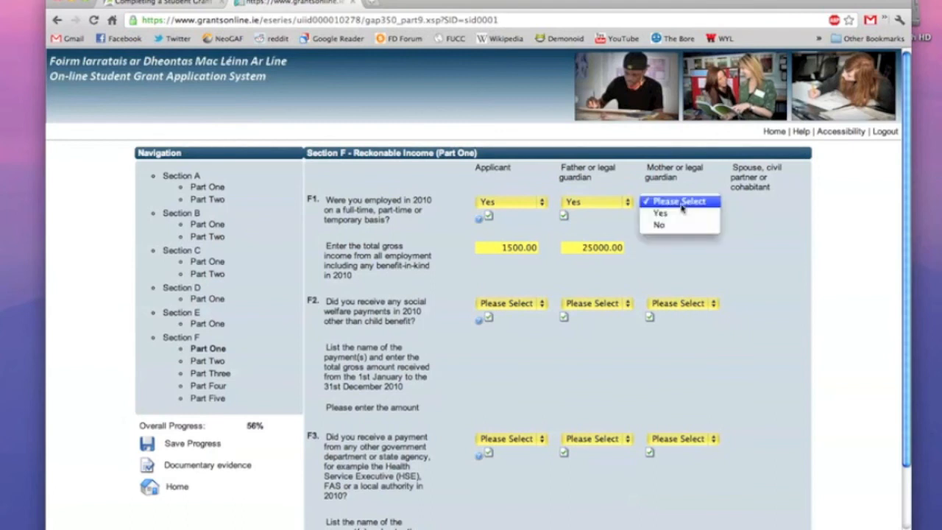
click(658, 225)
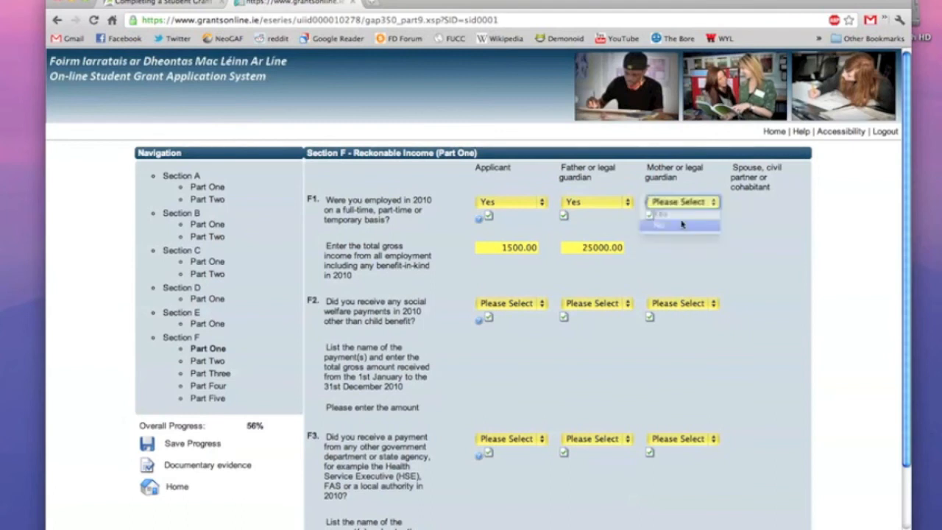
Answer No to the F2 social welfare question for applicant, father and mother.
click(513, 302)
click(515, 328)
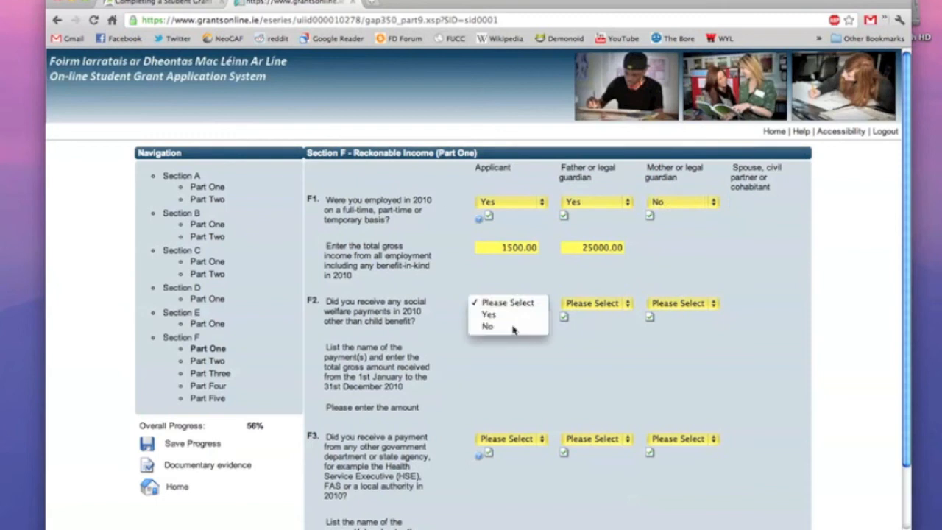
click(591, 304)
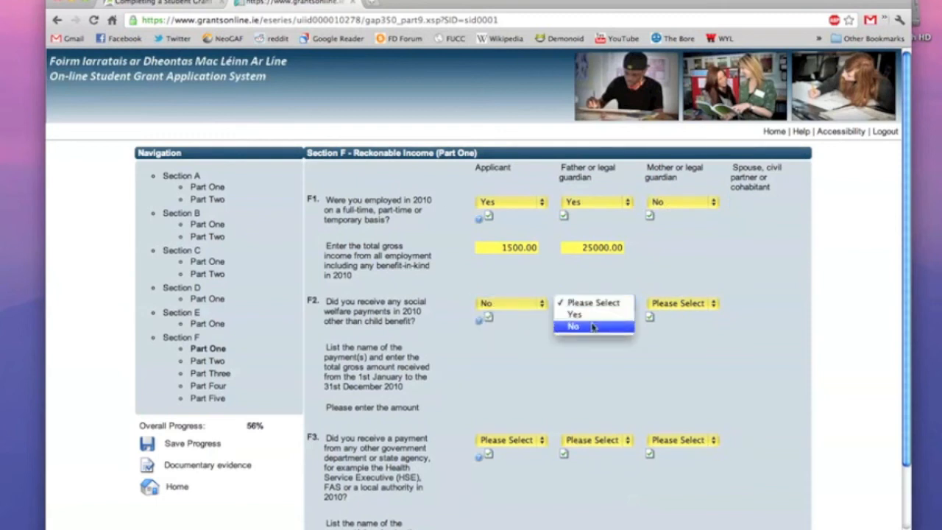
click(572, 326)
click(670, 305)
click(673, 327)
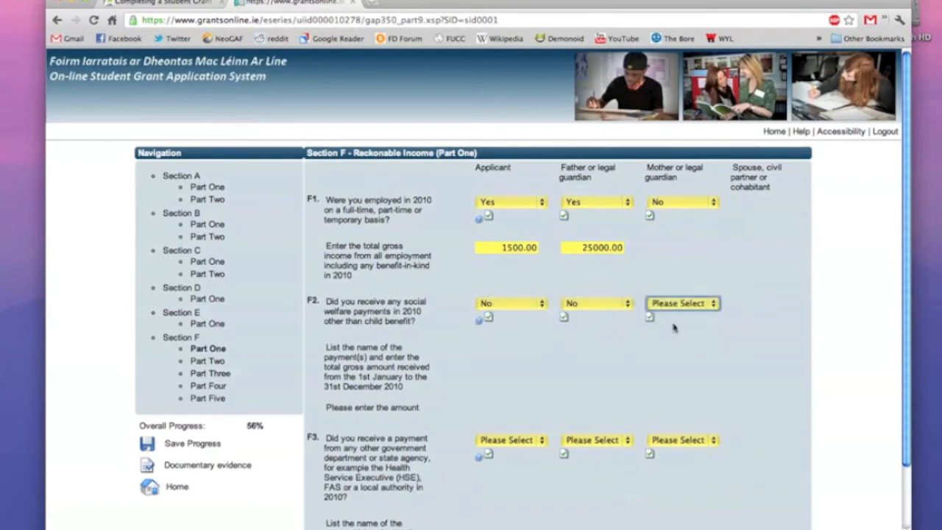
Answer No to question F3 for applicant, father and mother.
scroll(509, 355, down, 2)
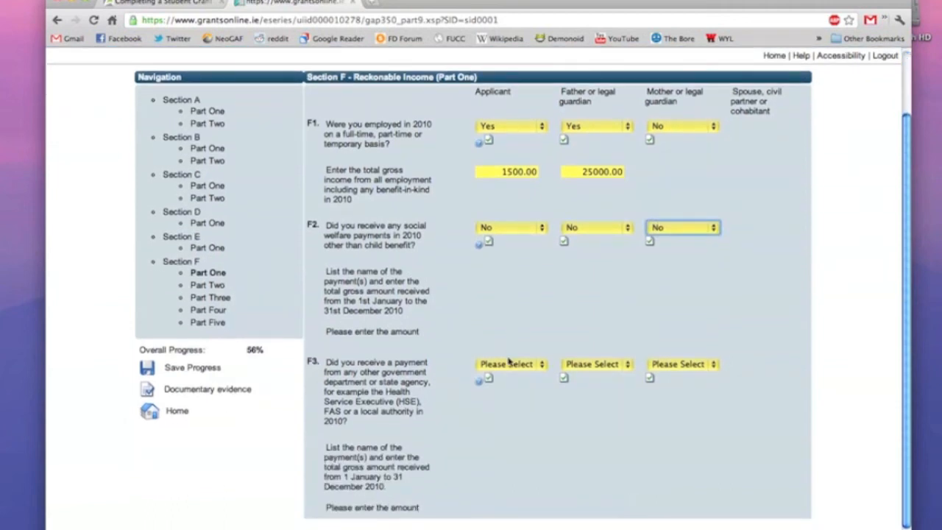
click(509, 362)
click(486, 387)
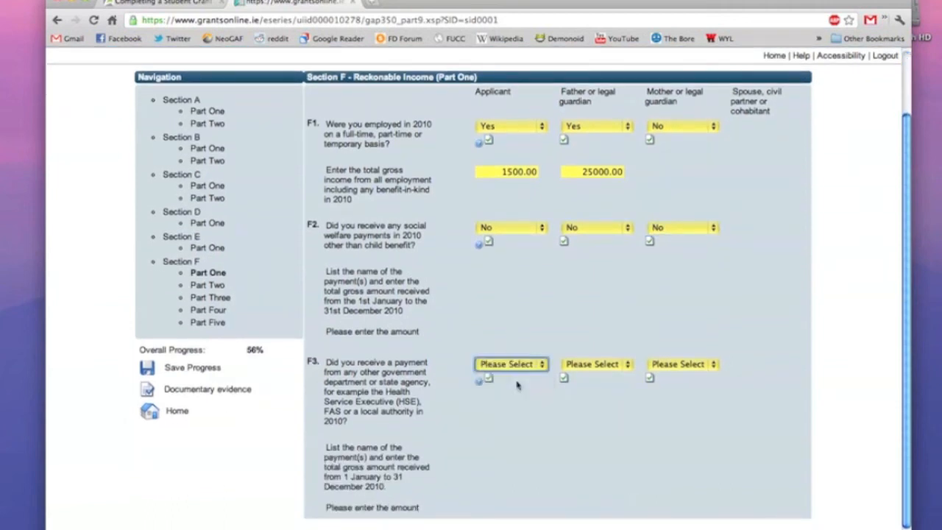
click(577, 364)
click(579, 388)
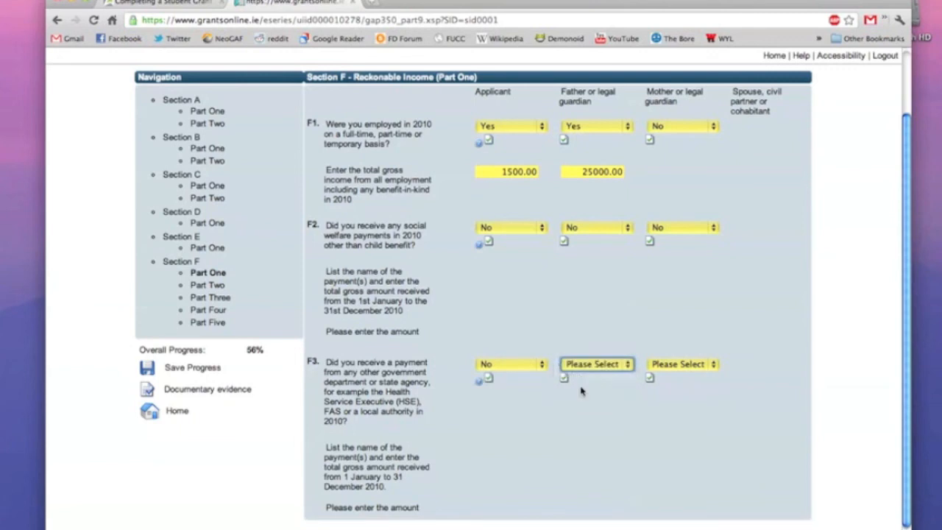
click(661, 366)
click(663, 394)
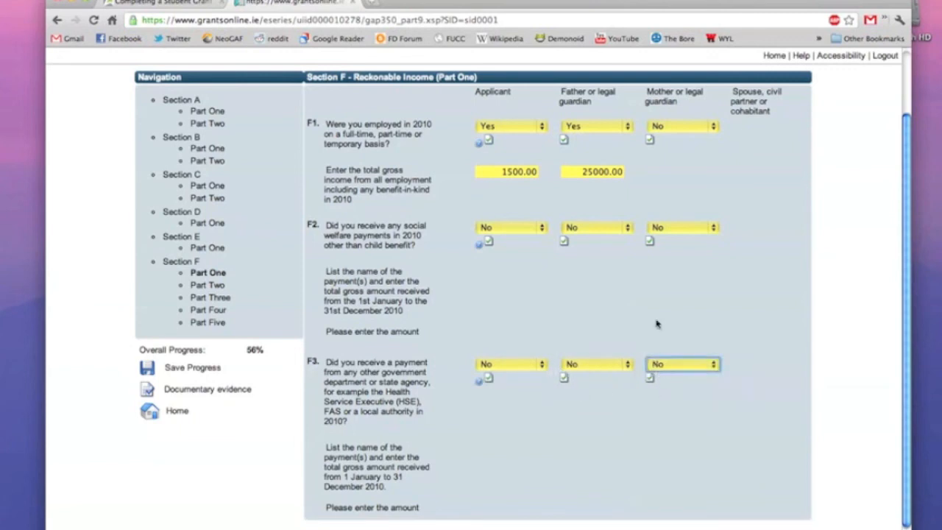
click(668, 233)
Change the mother's F2 answer to Yes, listing Jobseeker's Allowance totalling 10000.00.
click(660, 215)
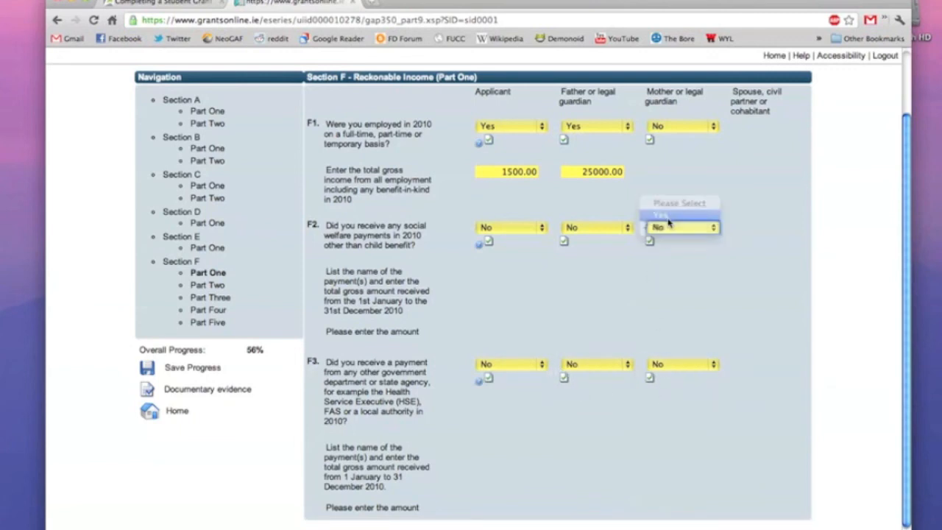
click(671, 282)
text(Jo)
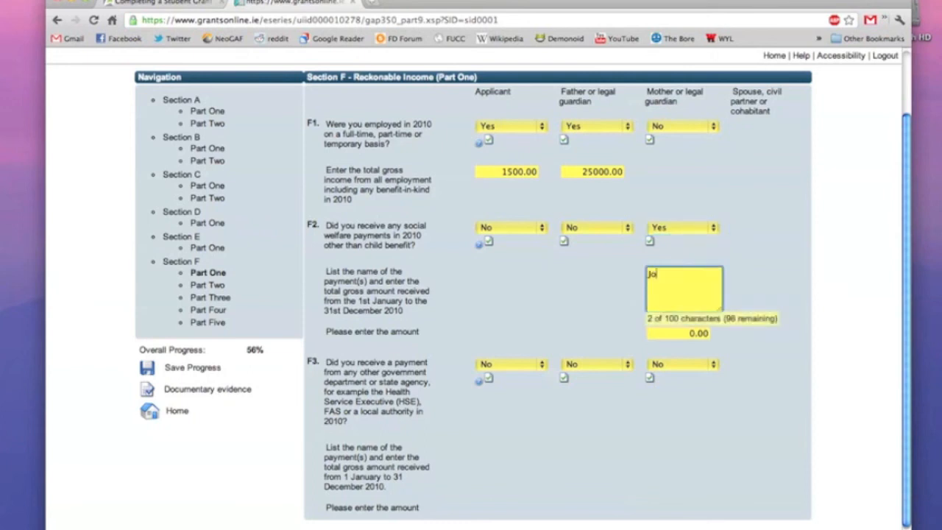
text(bseeker's Allowance)
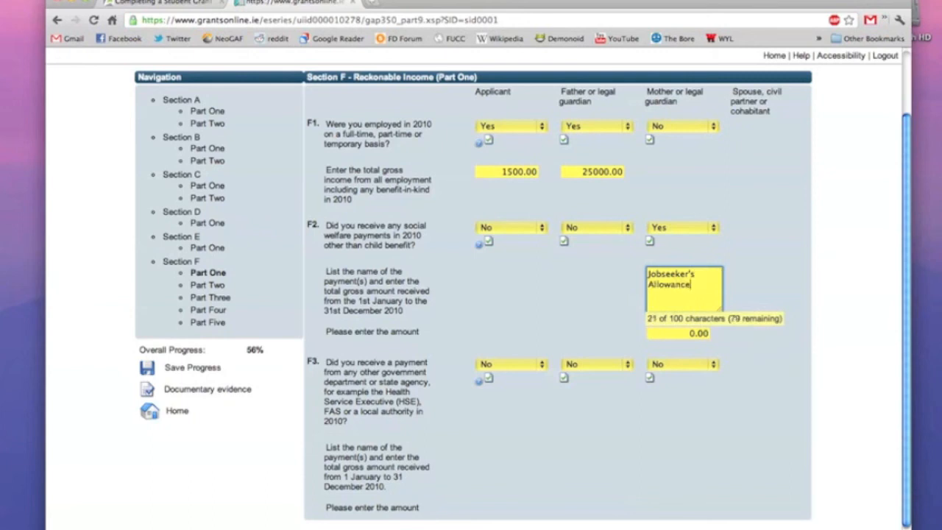
click(689, 333)
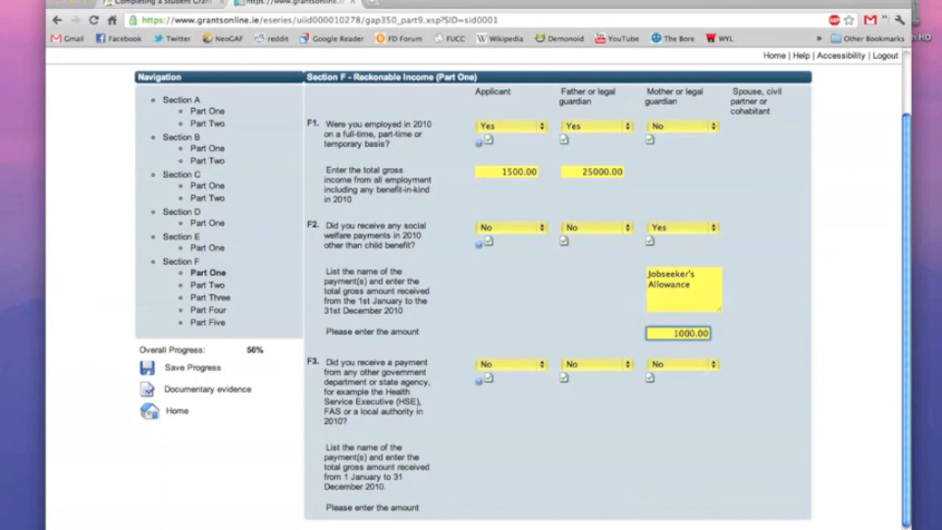
click(731, 458)
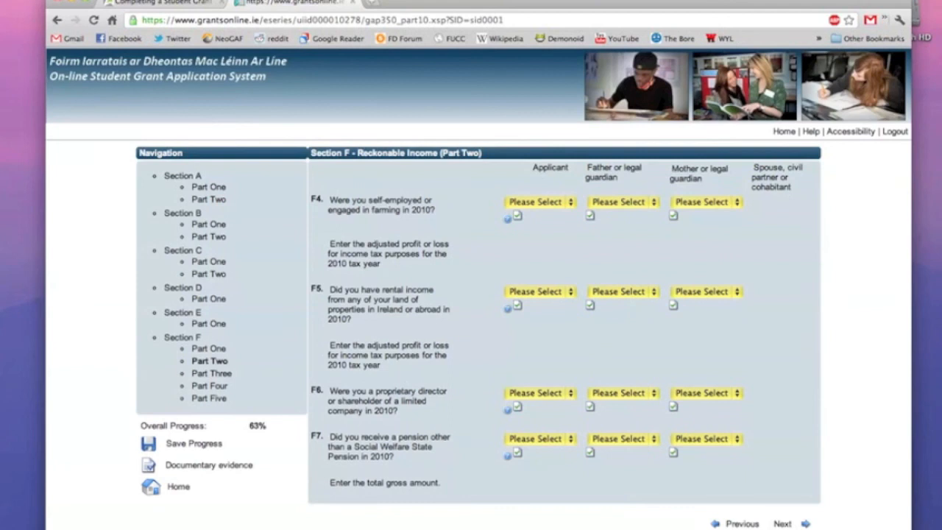
Answer No to questions F4 and F5 for the applicant, father and mother.
click(544, 203)
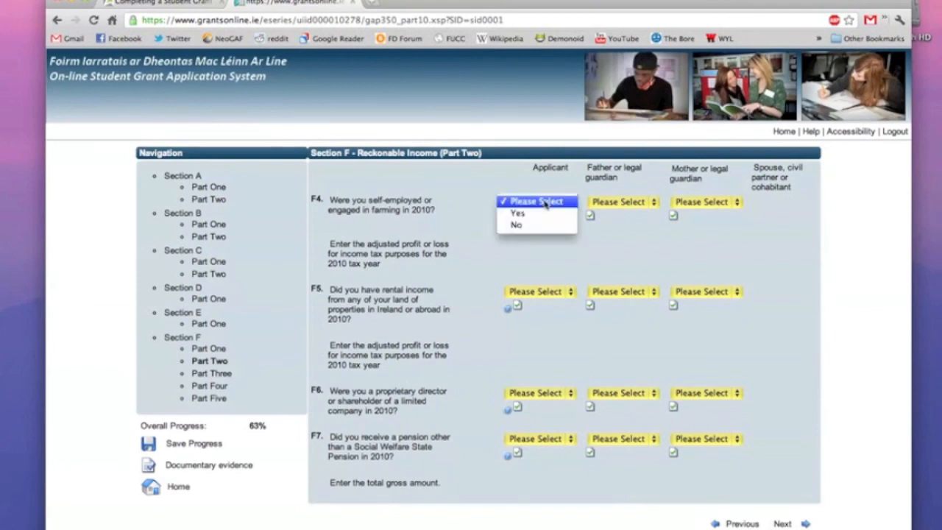
click(547, 225)
click(613, 203)
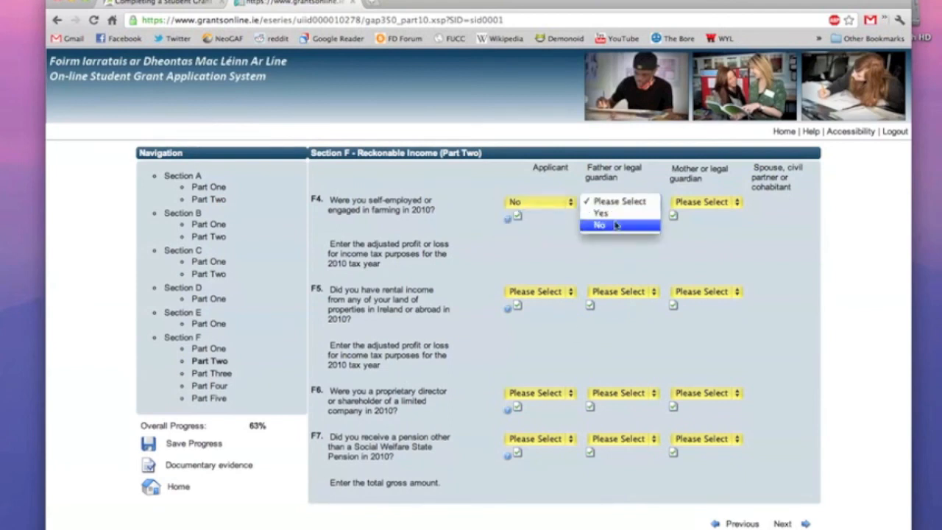
click(615, 225)
click(690, 205)
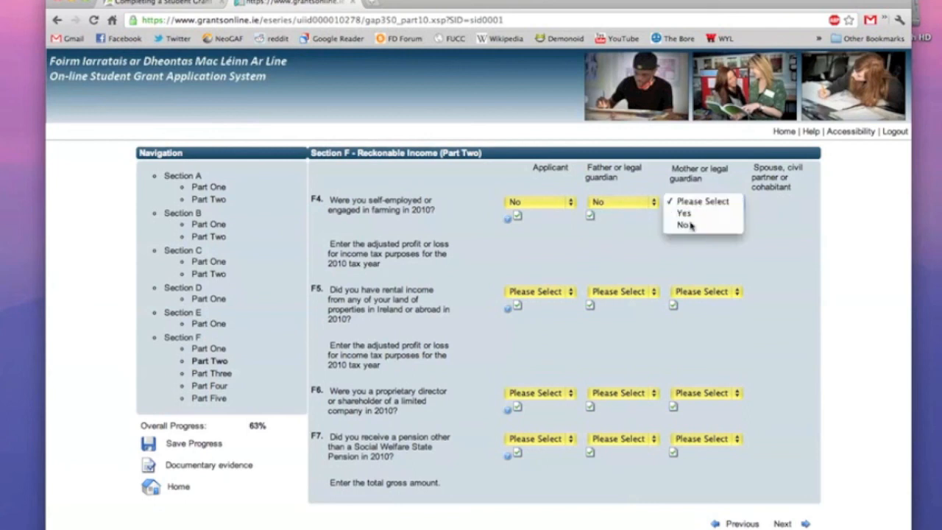
click(687, 224)
click(566, 289)
click(559, 314)
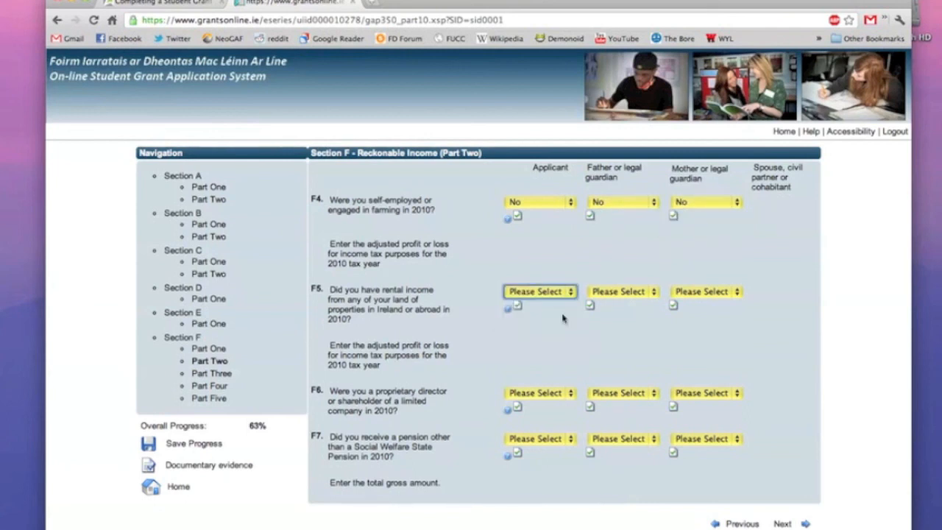
click(617, 292)
click(616, 315)
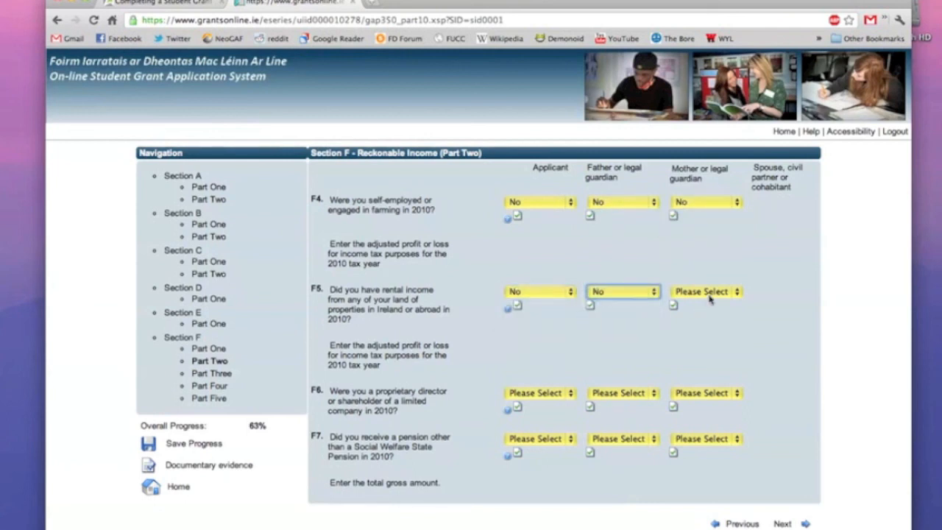
click(708, 293)
click(689, 314)
Answer No to F6 and F7 for all three, then continue to Part Three.
click(541, 393)
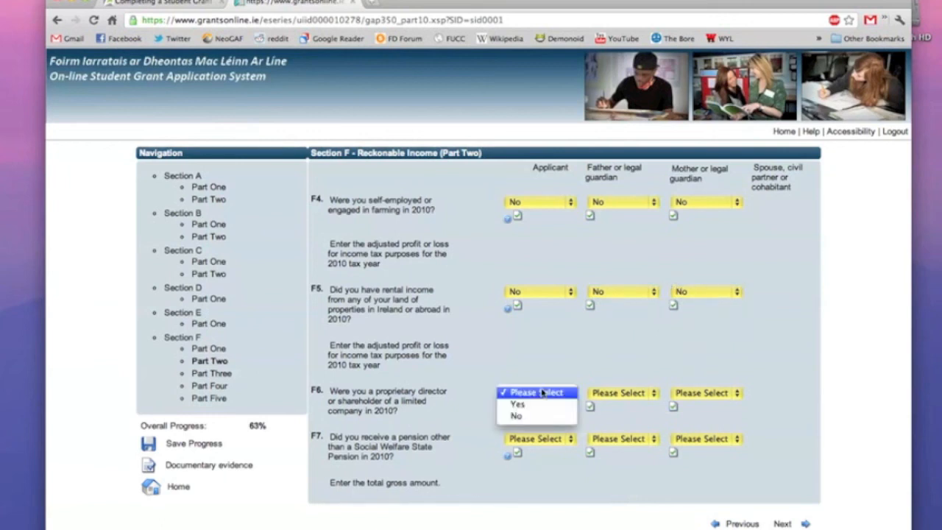
click(543, 416)
click(622, 393)
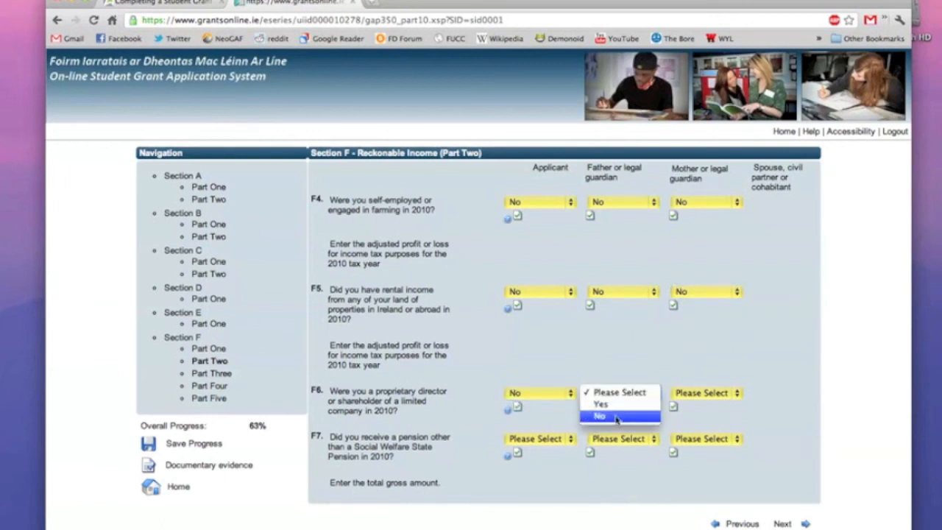
click(611, 415)
click(682, 395)
click(684, 415)
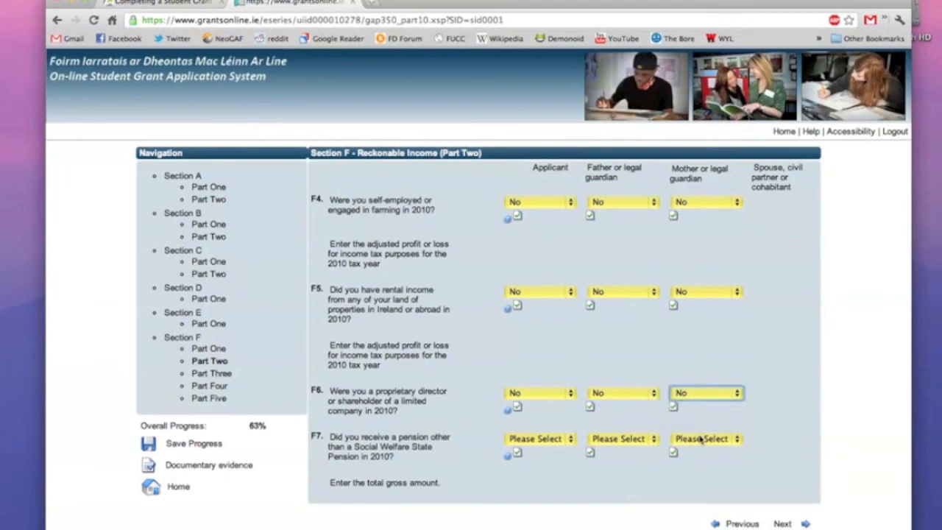
click(703, 439)
click(684, 462)
click(621, 438)
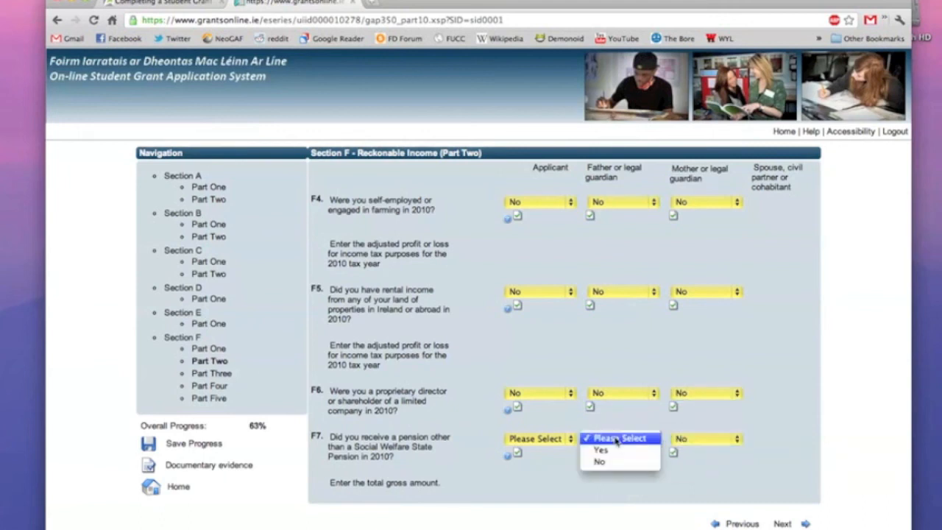
click(616, 461)
click(537, 439)
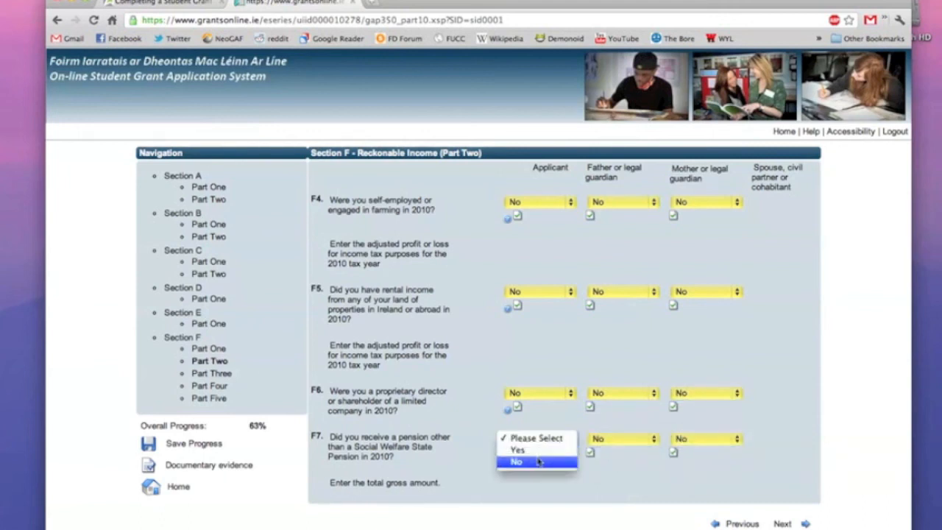
click(542, 462)
click(782, 524)
Answer No to questions F8 and F9 for the applicant, father and mother.
click(527, 203)
click(527, 229)
click(617, 207)
click(620, 235)
click(617, 205)
click(618, 231)
click(678, 203)
click(679, 228)
click(525, 287)
click(525, 309)
click(604, 287)
click(591, 309)
click(710, 287)
click(697, 310)
Answer No to questions F10 and F11 for all three people.
click(534, 371)
click(550, 396)
click(617, 374)
click(597, 395)
click(685, 372)
click(675, 395)
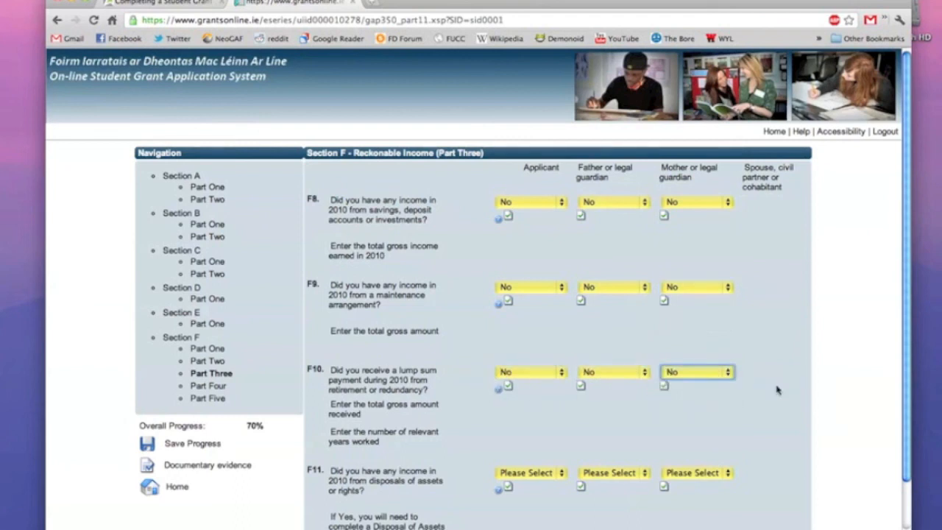
scroll(776, 390, down, 2)
click(549, 419)
click(515, 440)
click(626, 417)
click(618, 441)
click(689, 418)
click(670, 441)
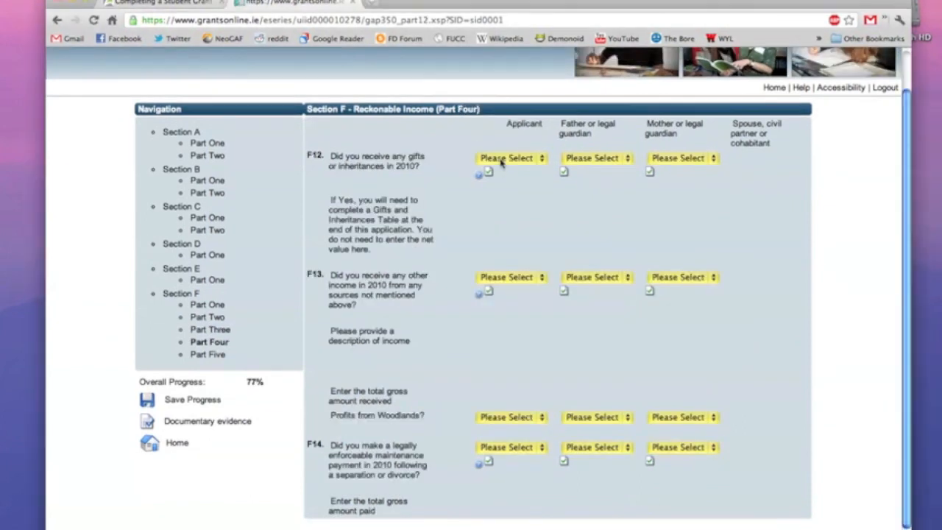
On Part Four, answer No to F12 and F13 for applicant, father and mother.
click(500, 158)
click(508, 181)
click(592, 158)
click(603, 181)
click(662, 158)
click(669, 183)
click(532, 278)
click(517, 300)
click(604, 276)
click(570, 300)
click(653, 277)
click(666, 299)
Answer No to woodlands profits and F14 for all three people.
click(487, 417)
click(489, 440)
click(577, 423)
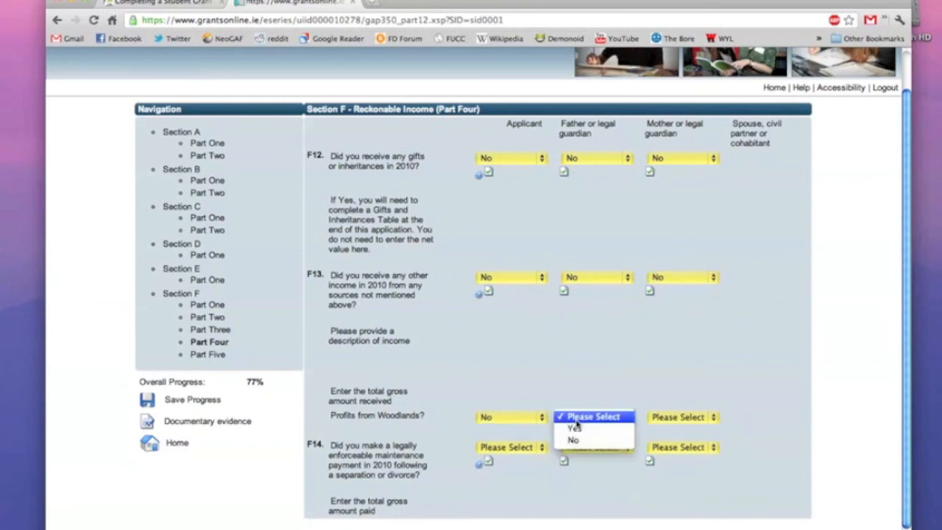
click(573, 440)
click(655, 418)
click(658, 440)
click(540, 448)
click(496, 470)
click(603, 447)
click(595, 472)
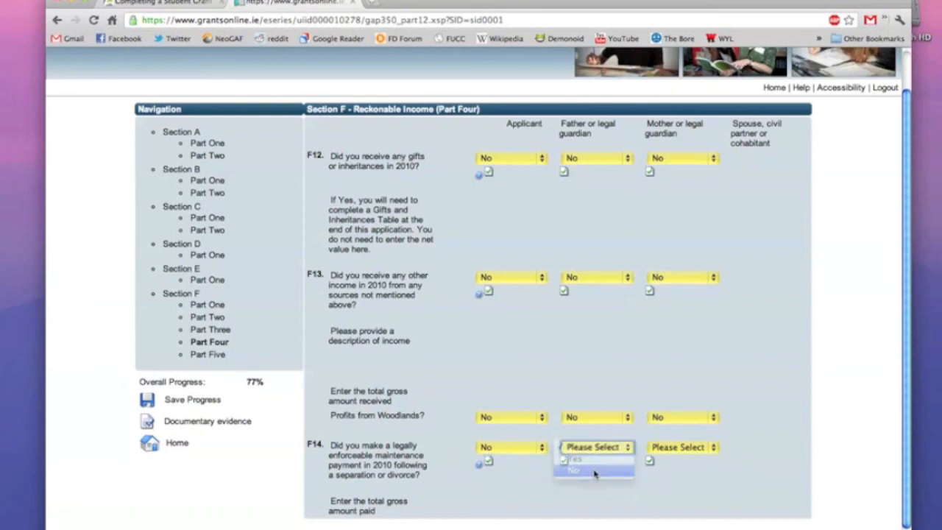
click(677, 447)
click(658, 471)
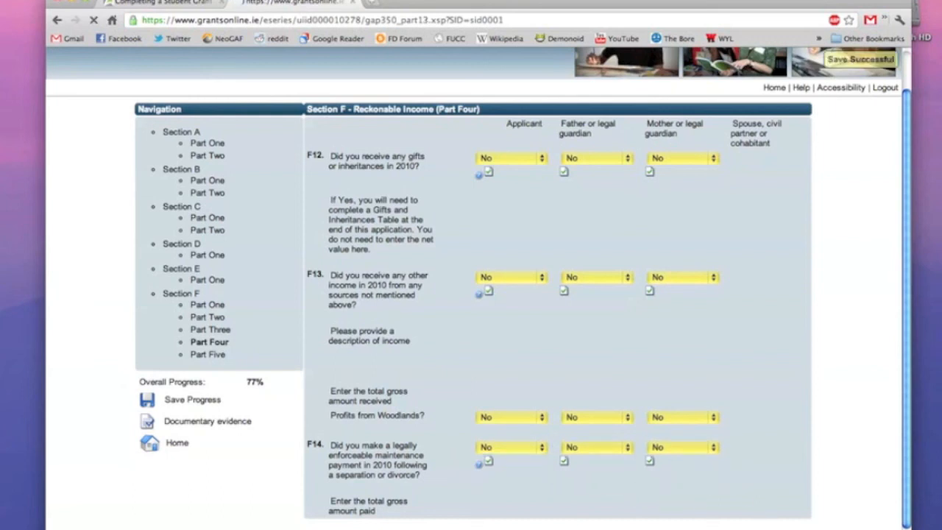
Answer F15 Yes for the father with 1500.00 pension contributions, No for applicant and mother.
click(563, 203)
click(556, 223)
click(614, 206)
click(599, 213)
click(627, 245)
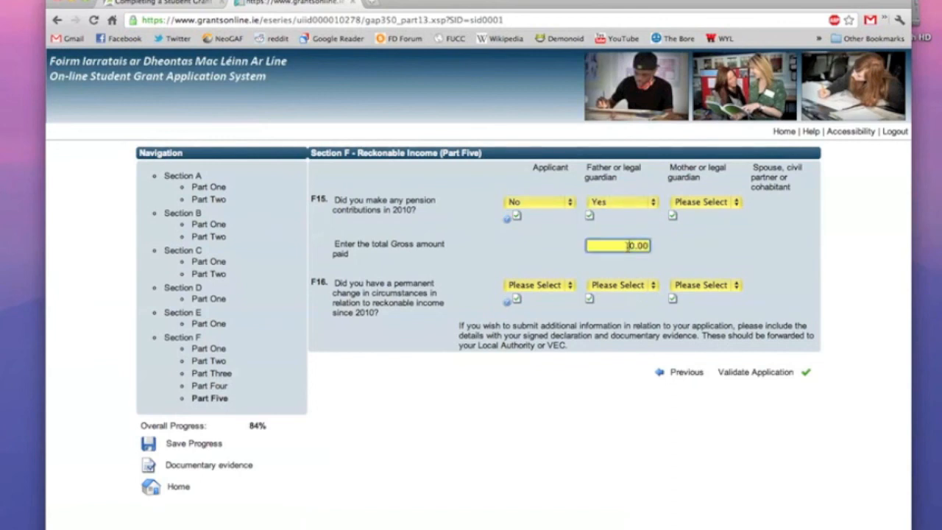
click(716, 203)
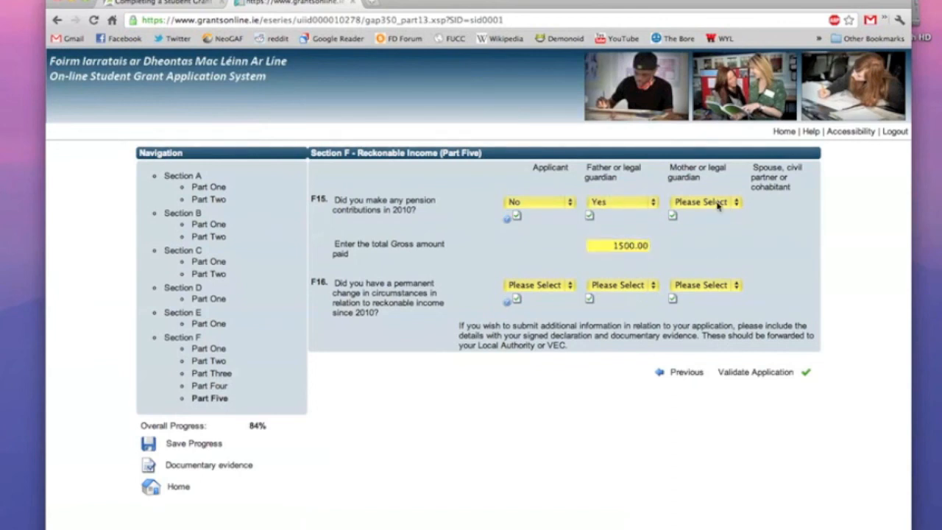
click(710, 225)
Answer No to F16 for all three and validate the application.
click(557, 287)
click(548, 307)
click(610, 287)
click(612, 308)
click(691, 286)
click(688, 308)
click(736, 372)
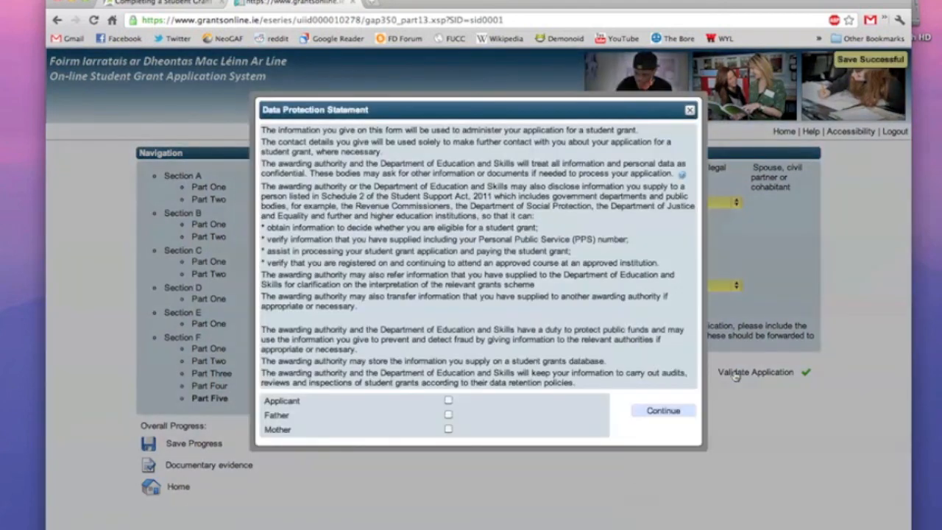